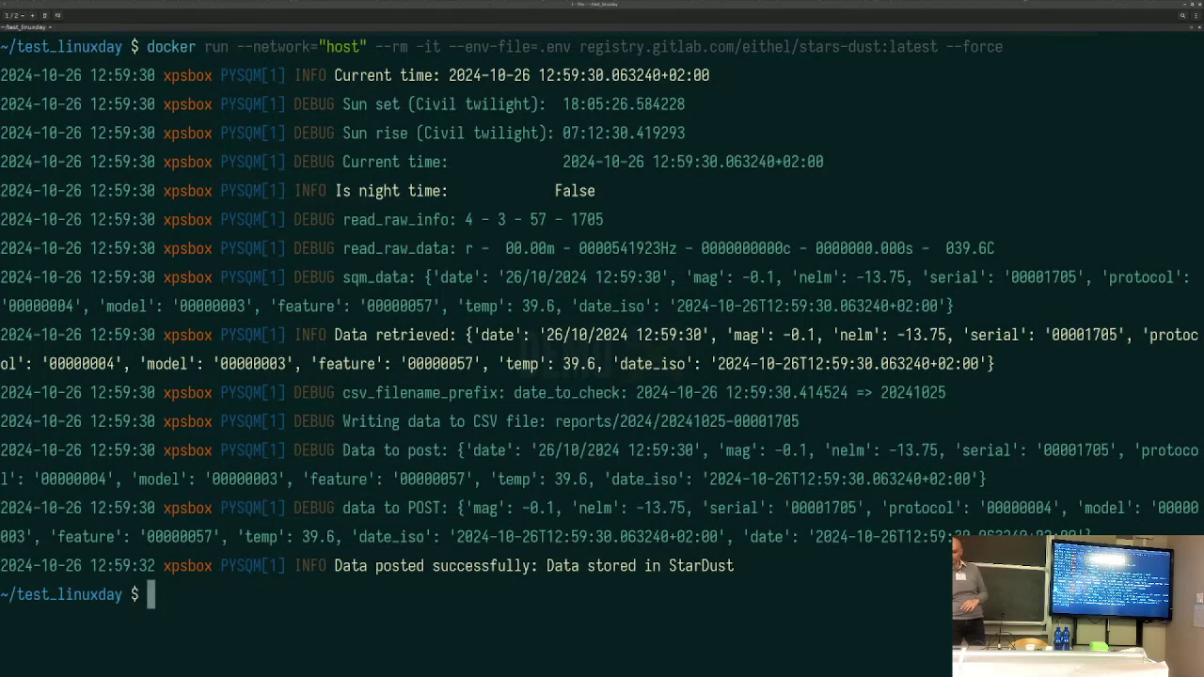
Switch to Firefox and bring up the CloudWatch log groups list at a larger page zoom
key(alt+Tab)
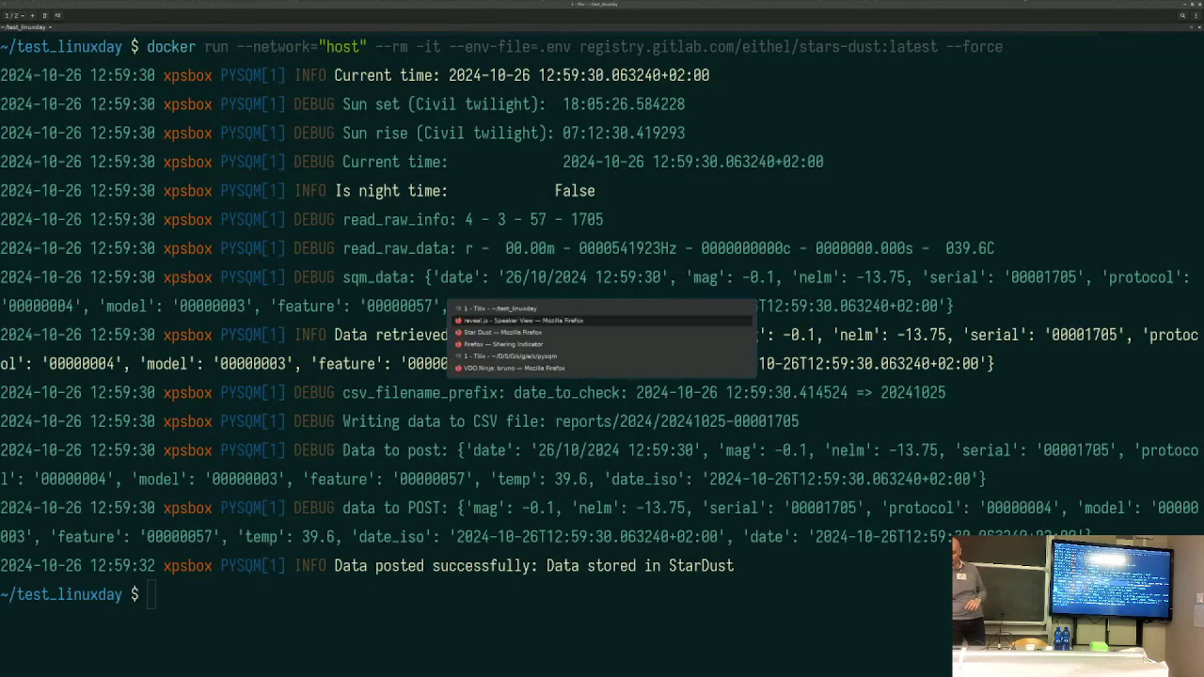
key(alt+Tab)
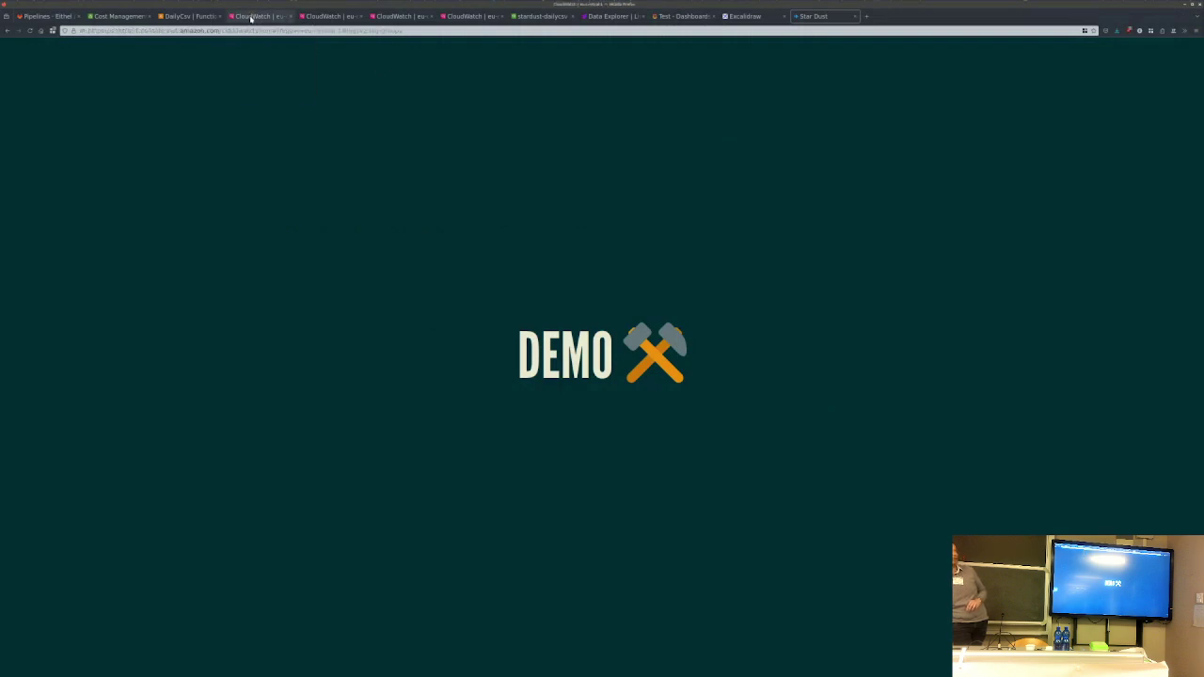
click(251, 17)
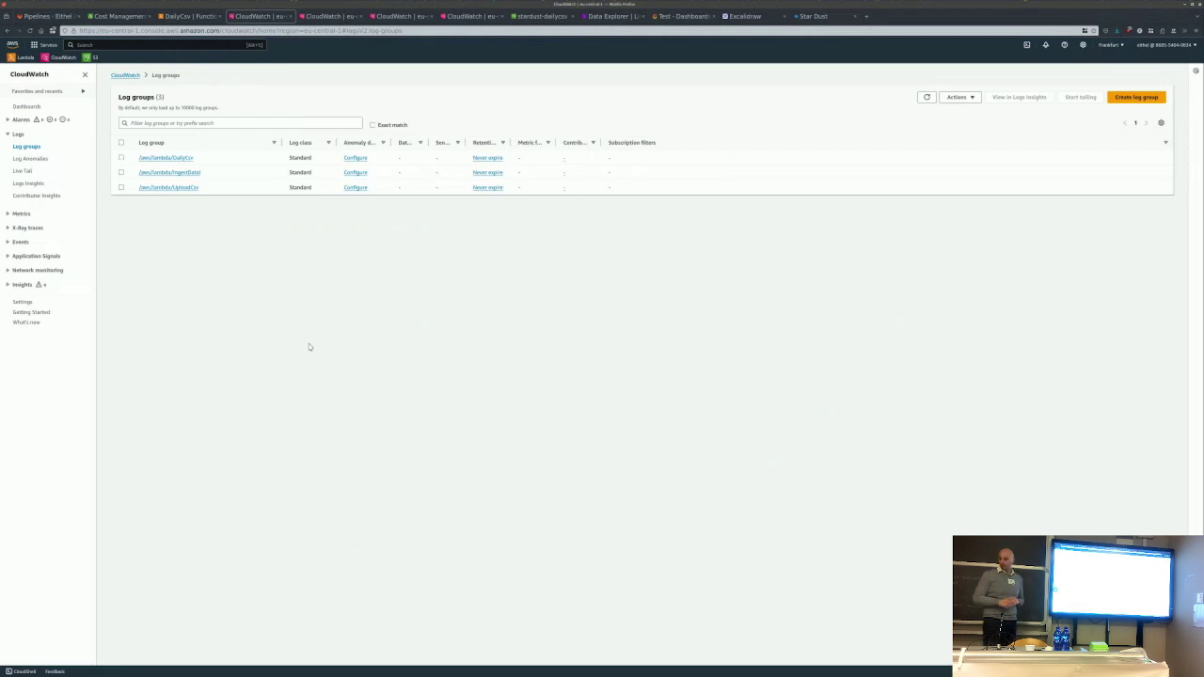
key(ctrl+plus)
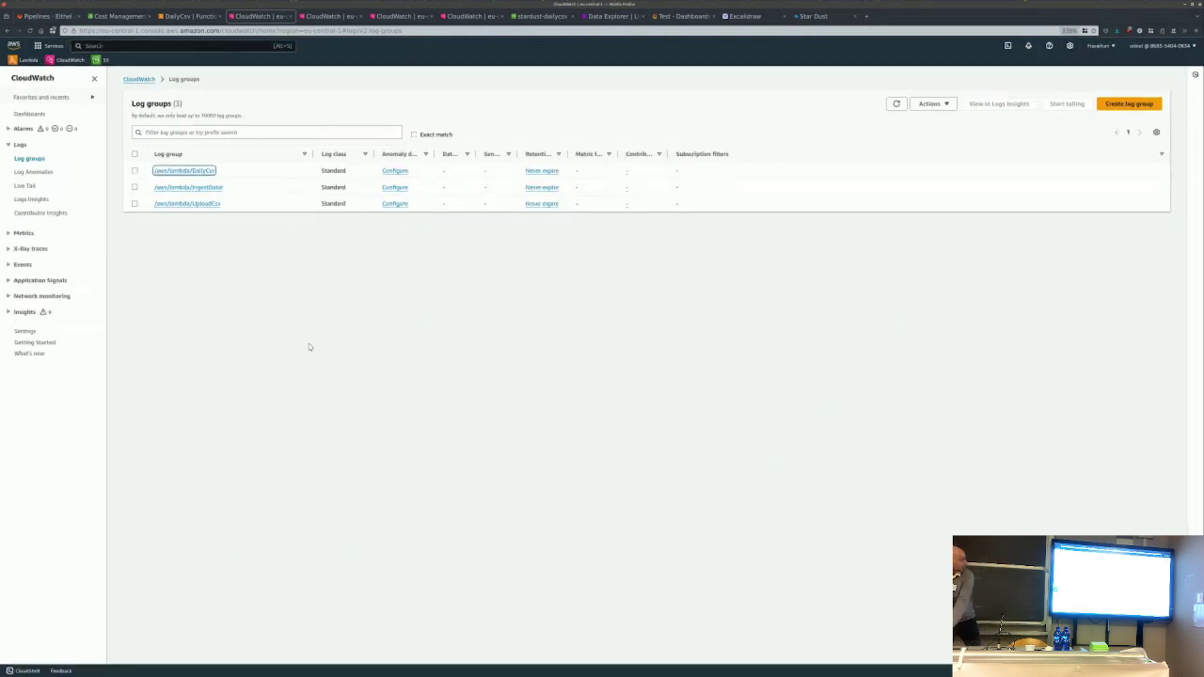
key(ctrl+plus)
key(ctrl+plus)
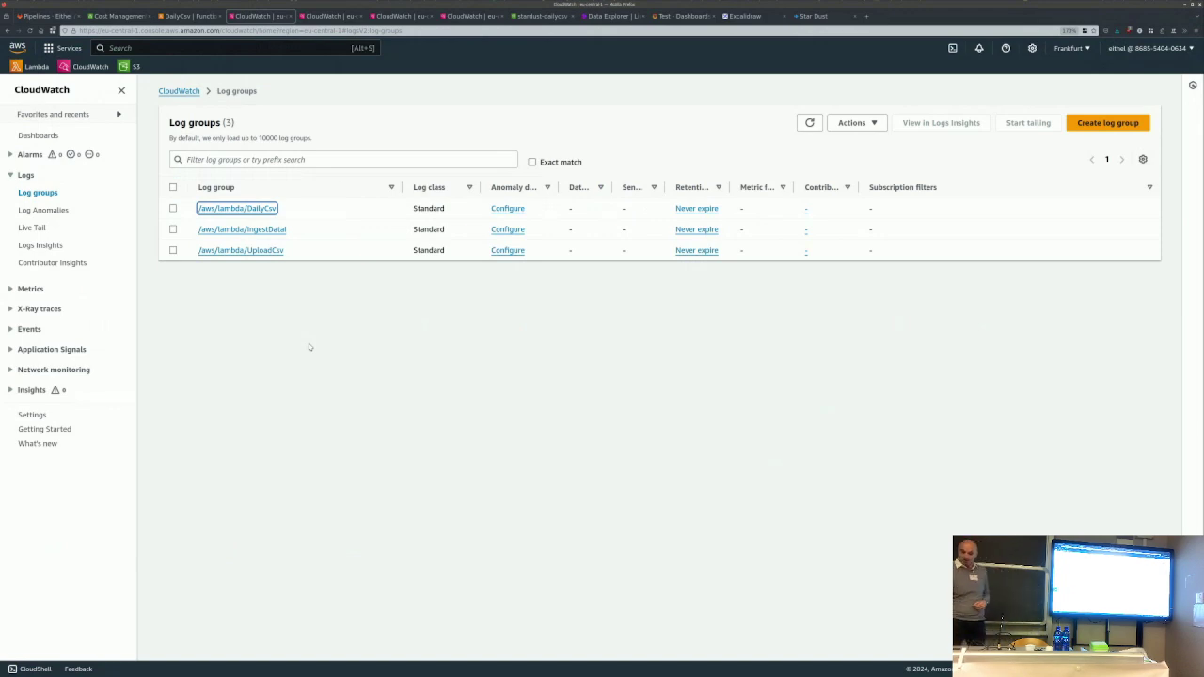
Inspect the "StarDust Ingestion is working" event in the IngestData log group's newest stream, and return to the log group
key(ctrl+Tab)
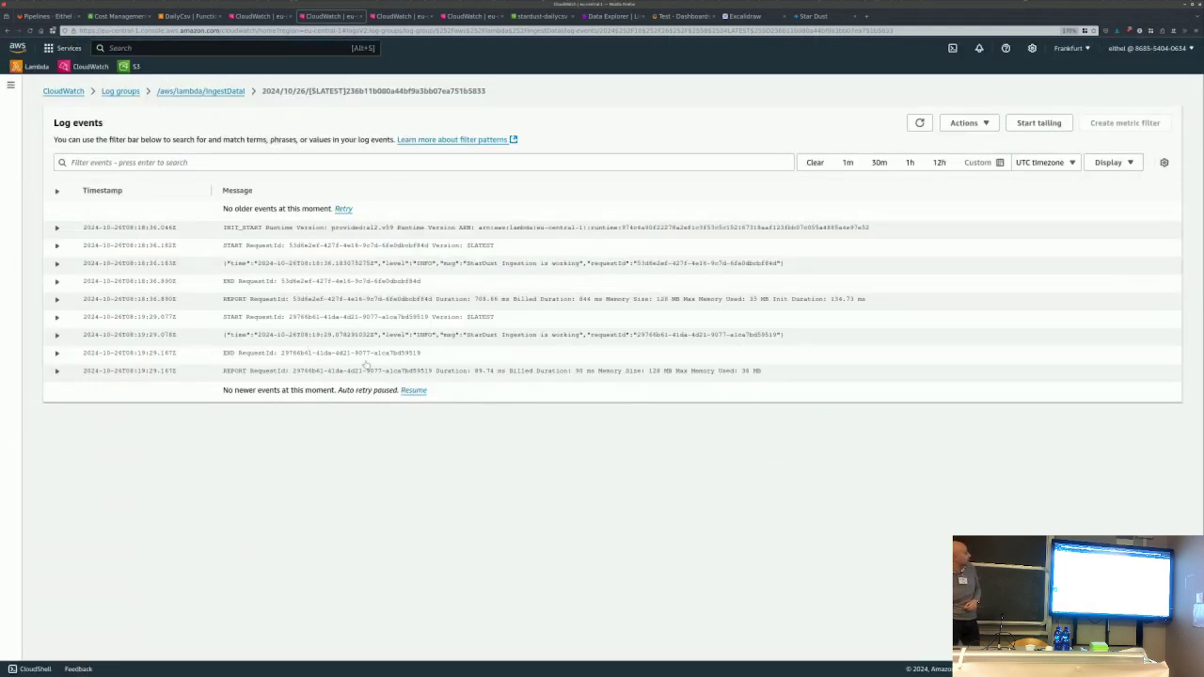
click(411, 390)
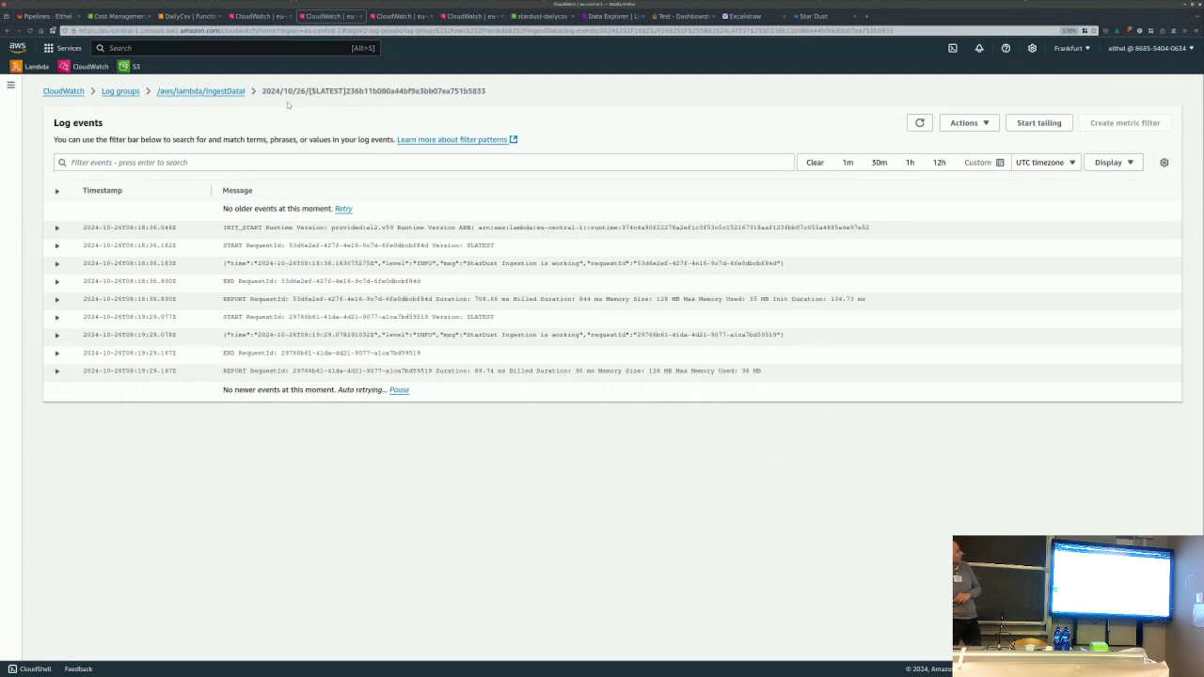
click(226, 93)
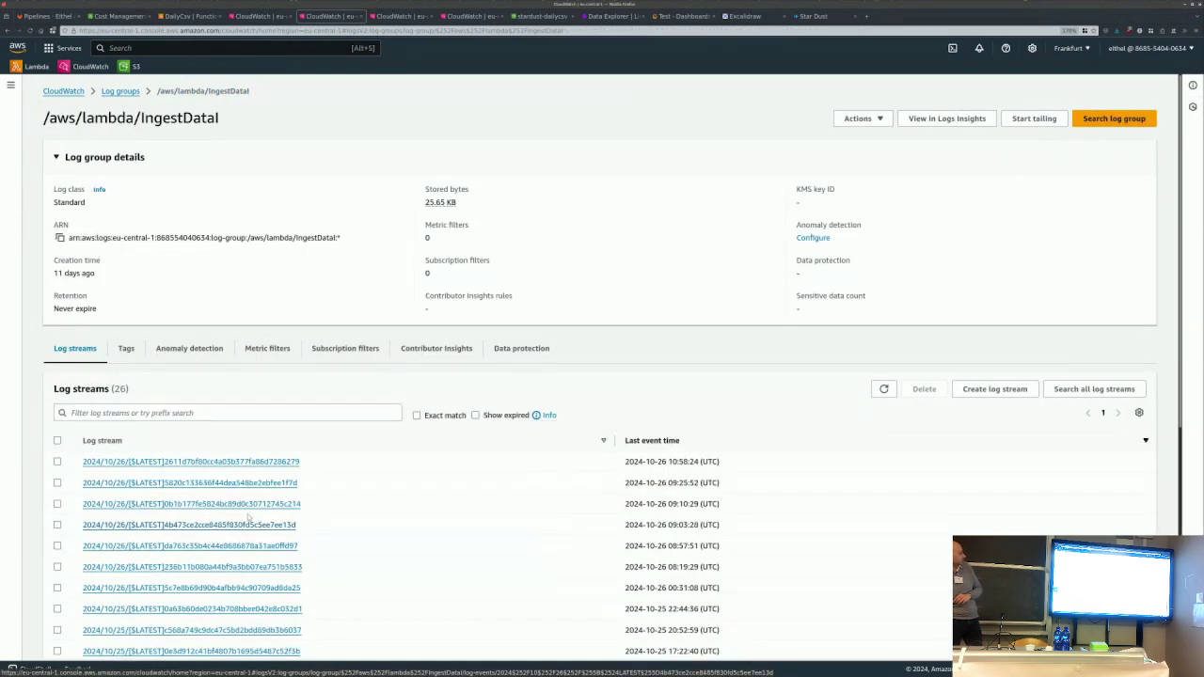
click(253, 462)
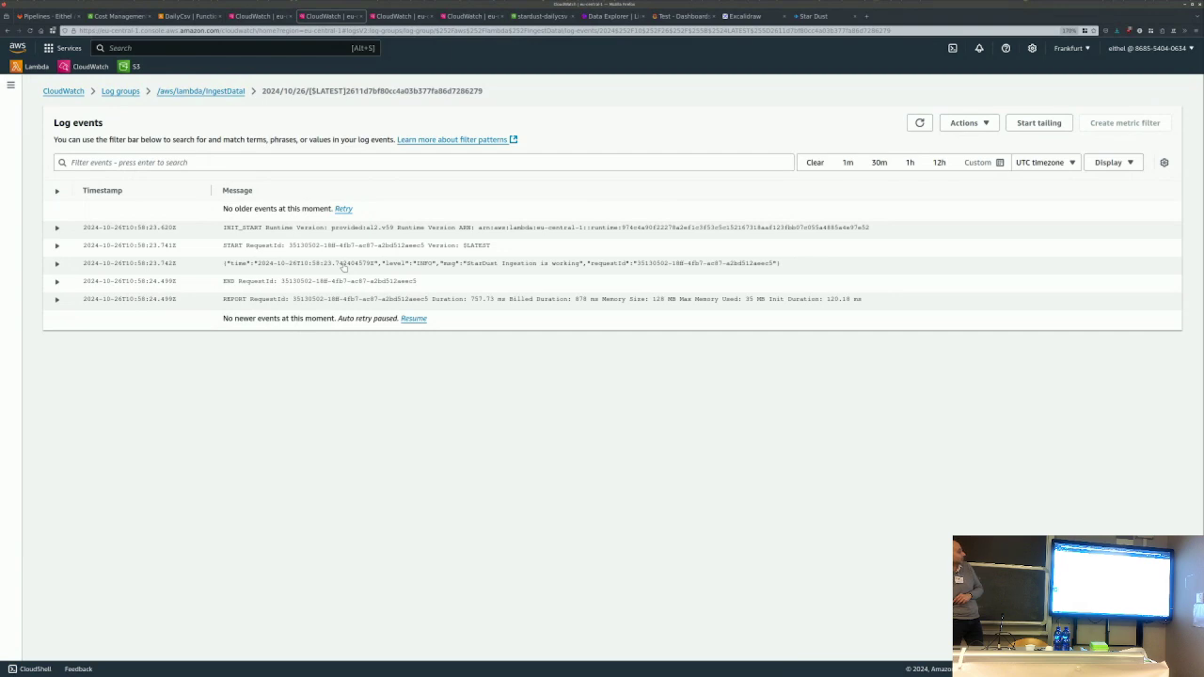
click(344, 269)
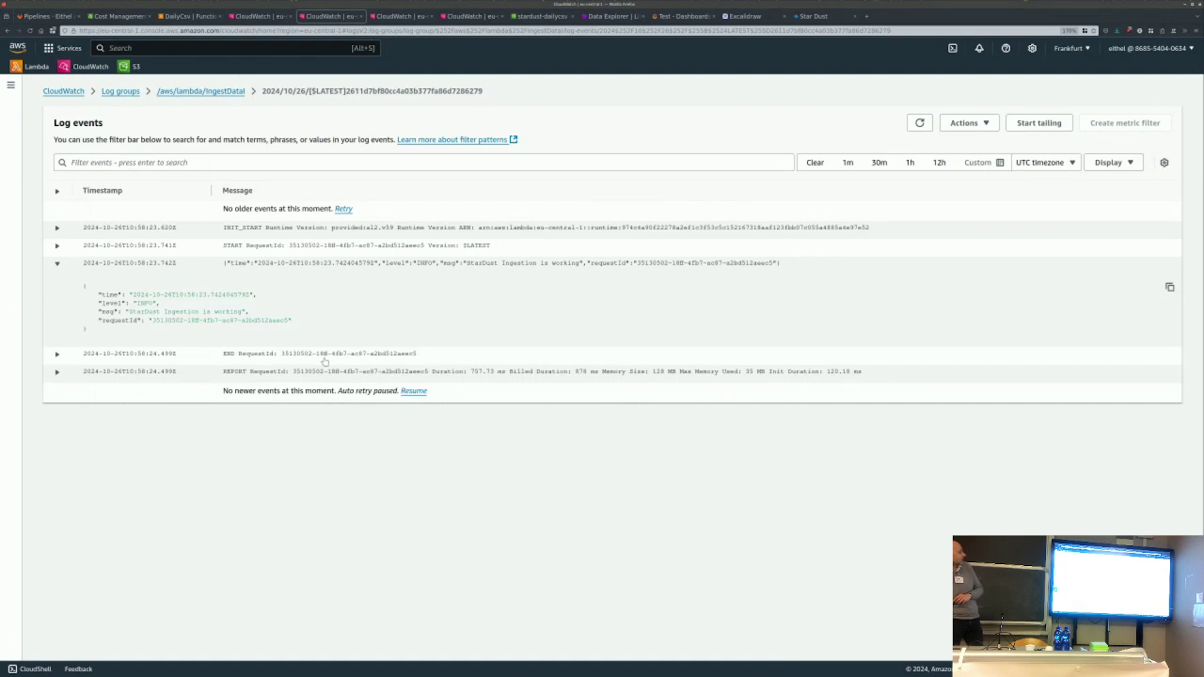
click(231, 92)
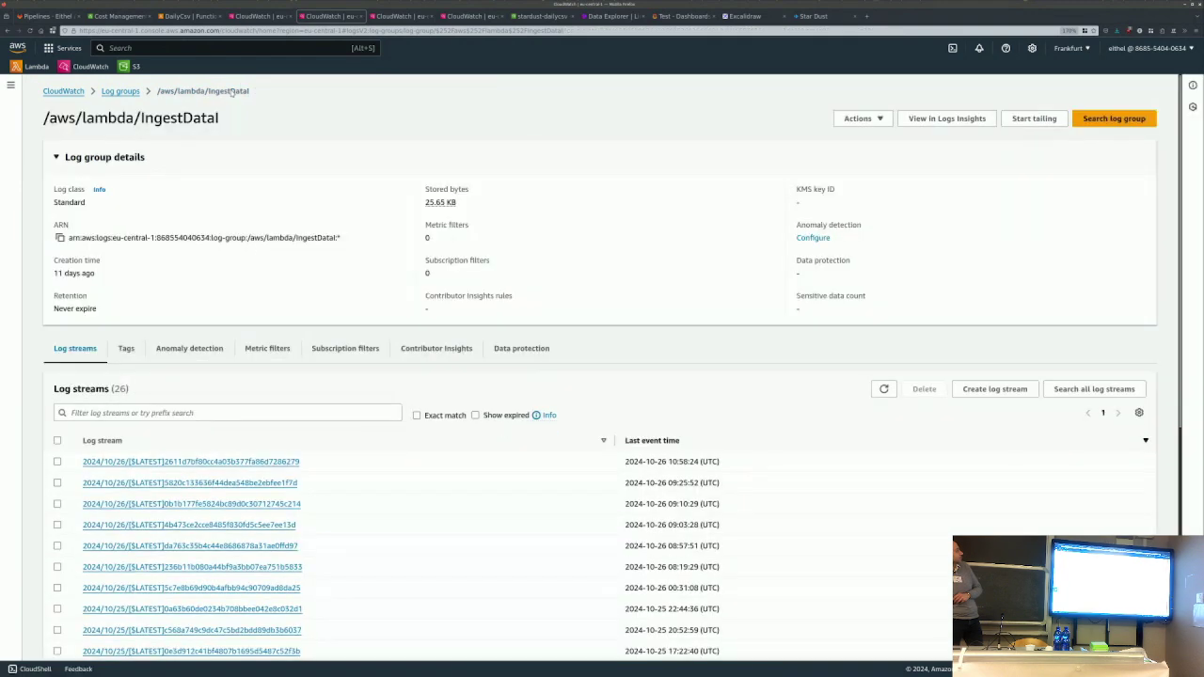
Check the DailyCsv log events and run the DailyCsv Lambda function's test with the saved event TestEvent-Serial
click(393, 17)
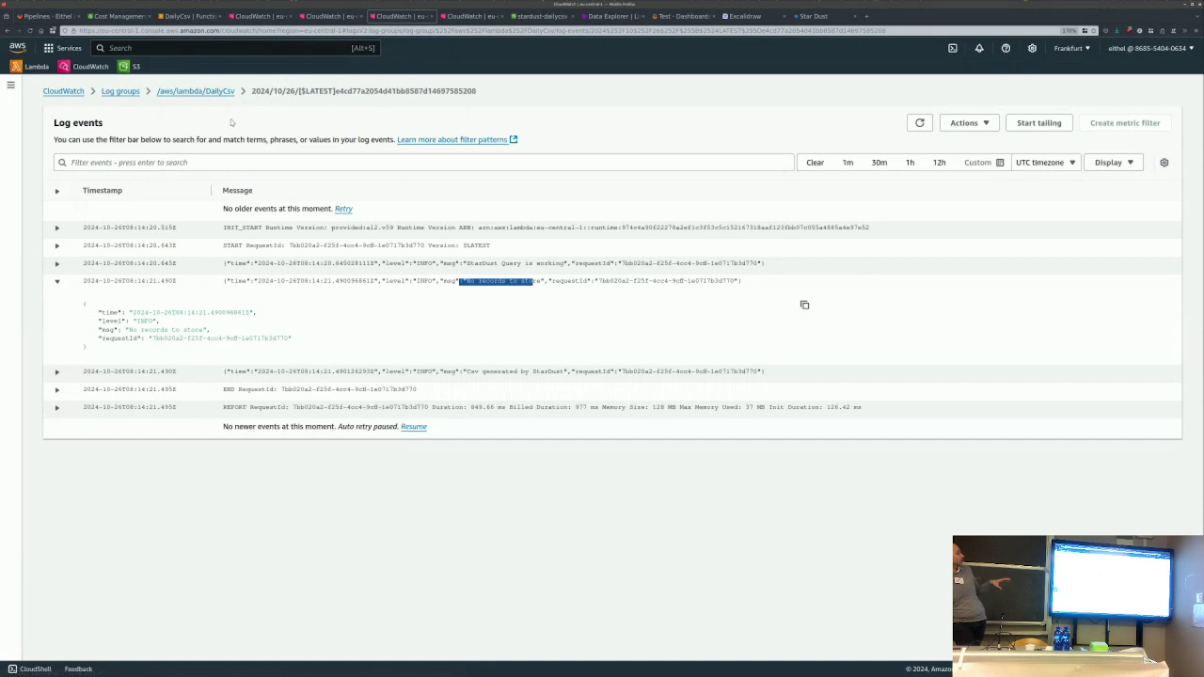
click(395, 304)
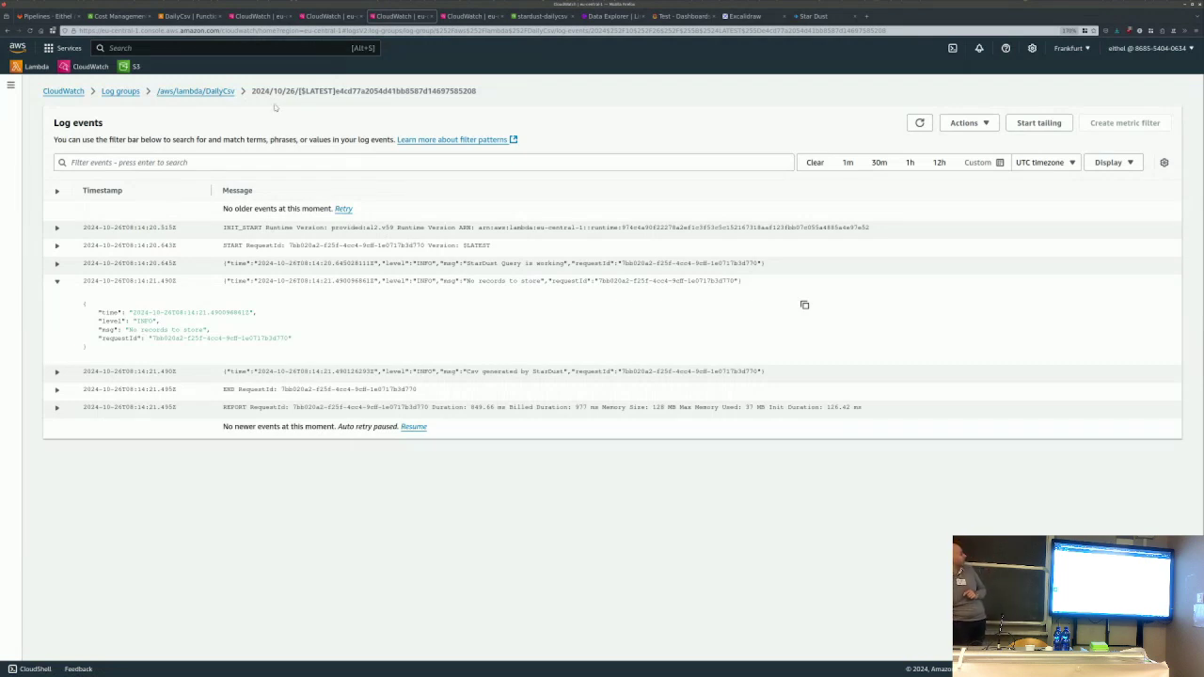
click(192, 16)
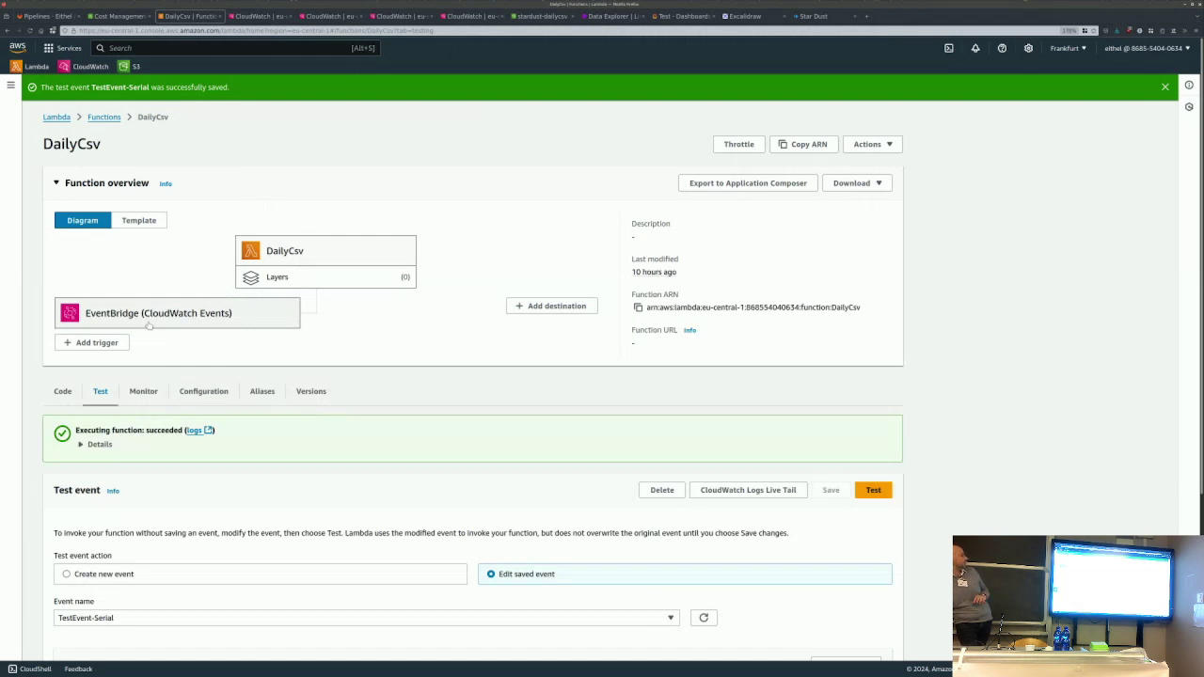
scroll(148, 324, down, 3)
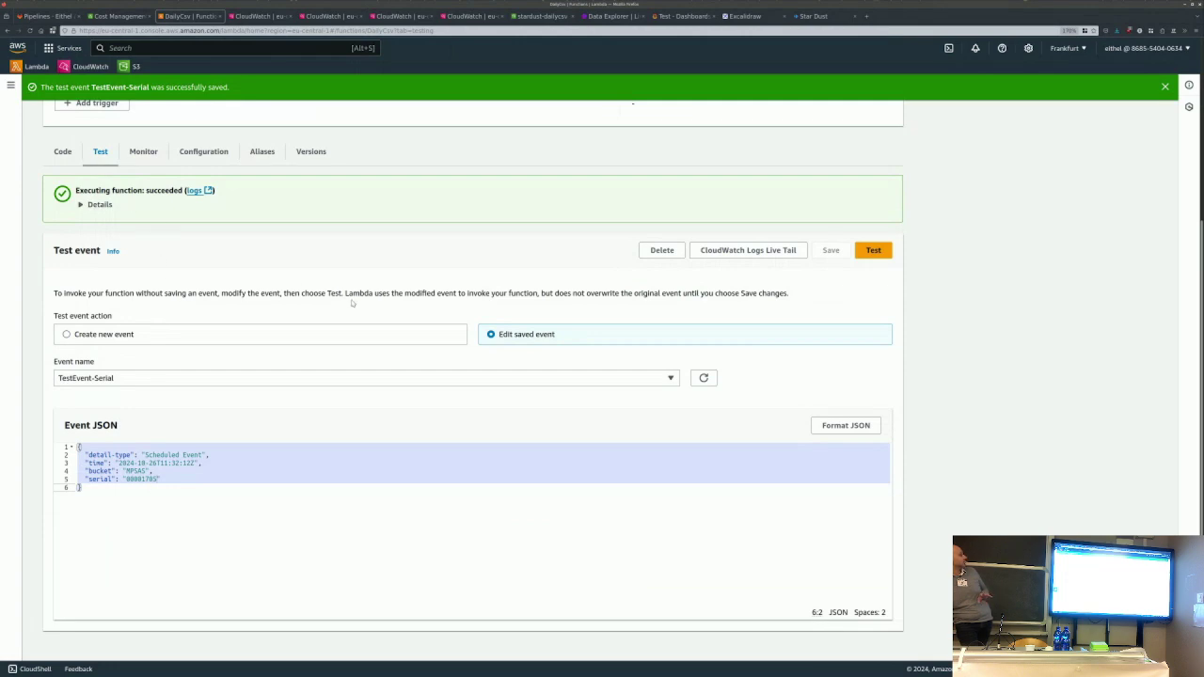
click(882, 248)
Expand the test execution details and examine the log output, highlighting the message about rows written to CSV
click(98, 205)
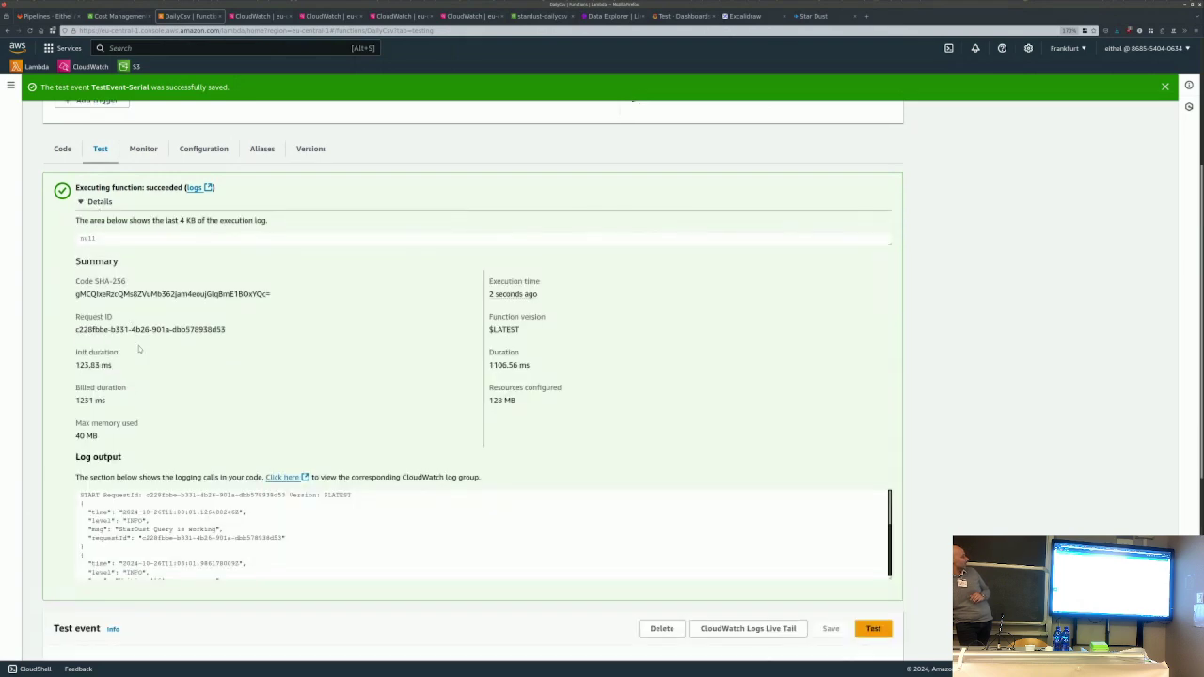
scroll(138, 349, up, 3)
scroll(138, 349, down, 4)
scroll(138, 349, down, 1)
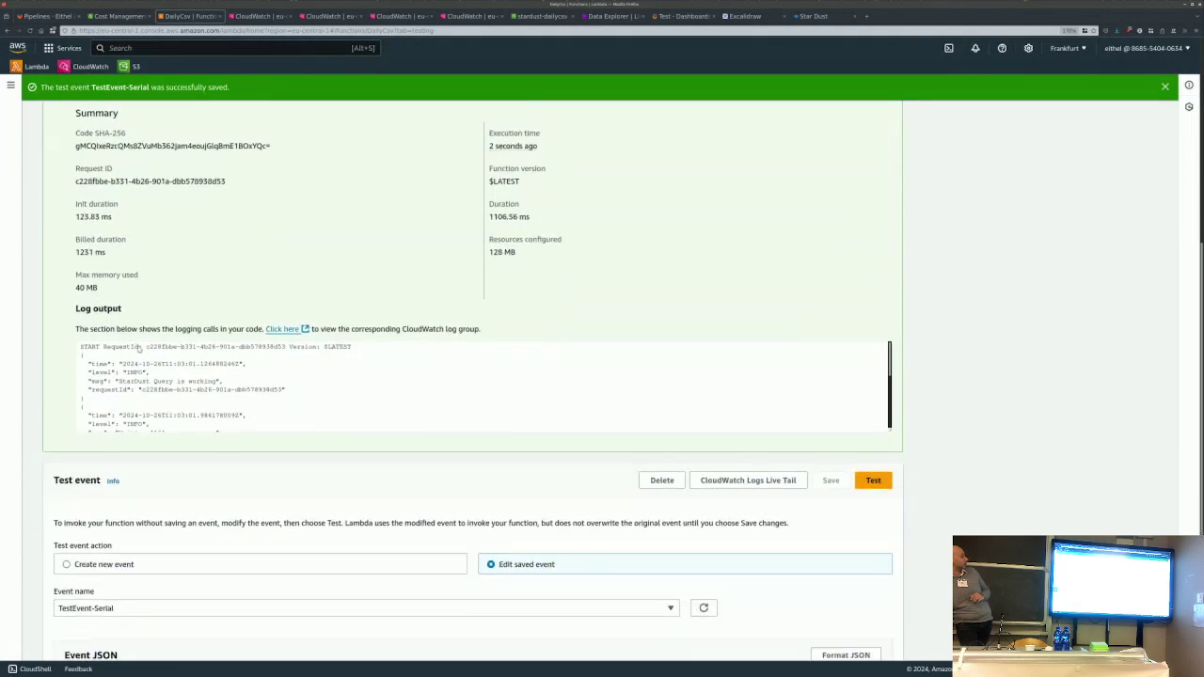
scroll(182, 411, down, 1)
scroll(181, 411, down, 1)
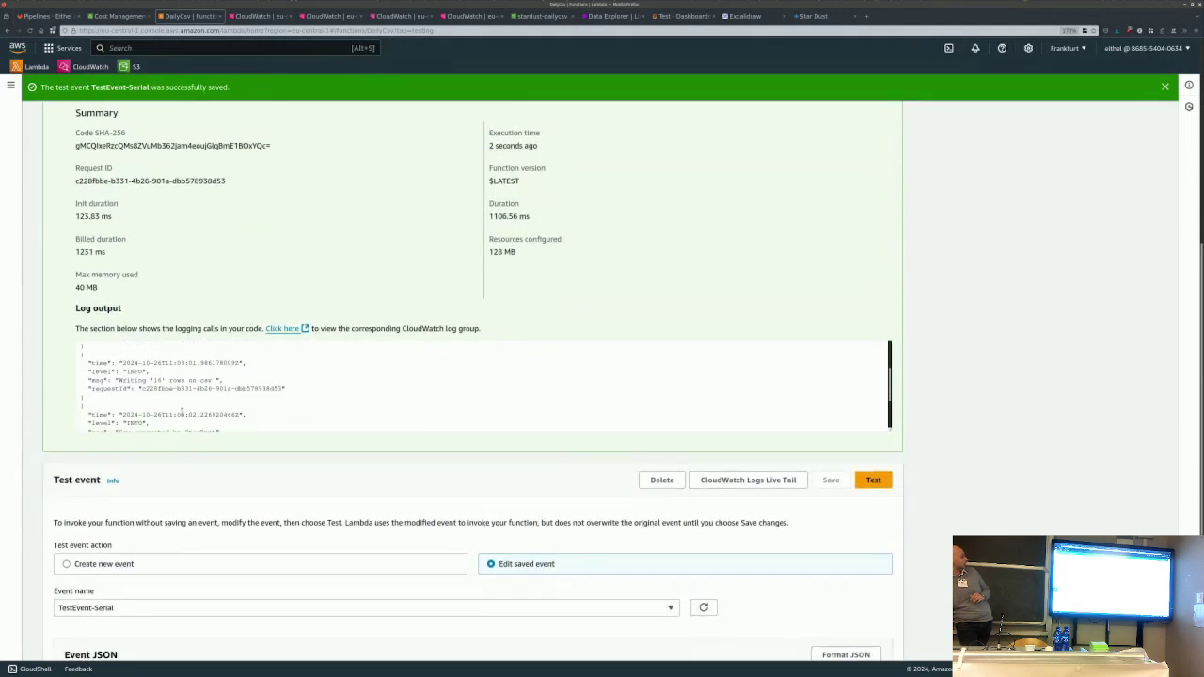
click(108, 378)
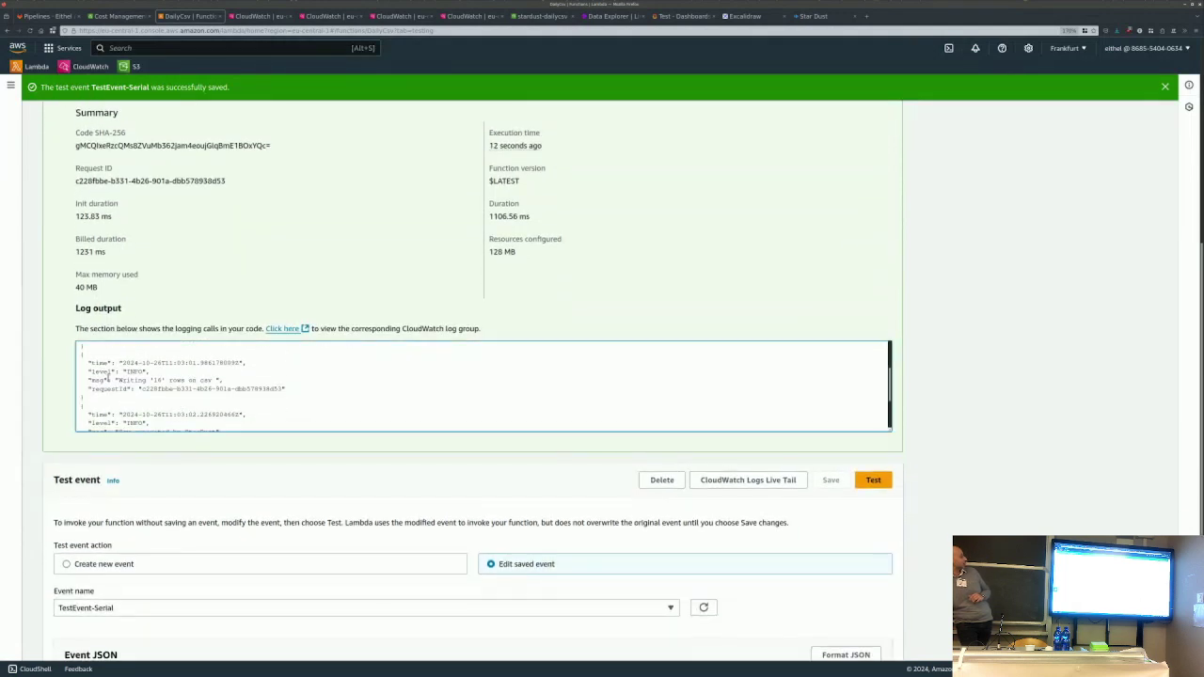
double_click(98, 380)
shift+click(225, 380)
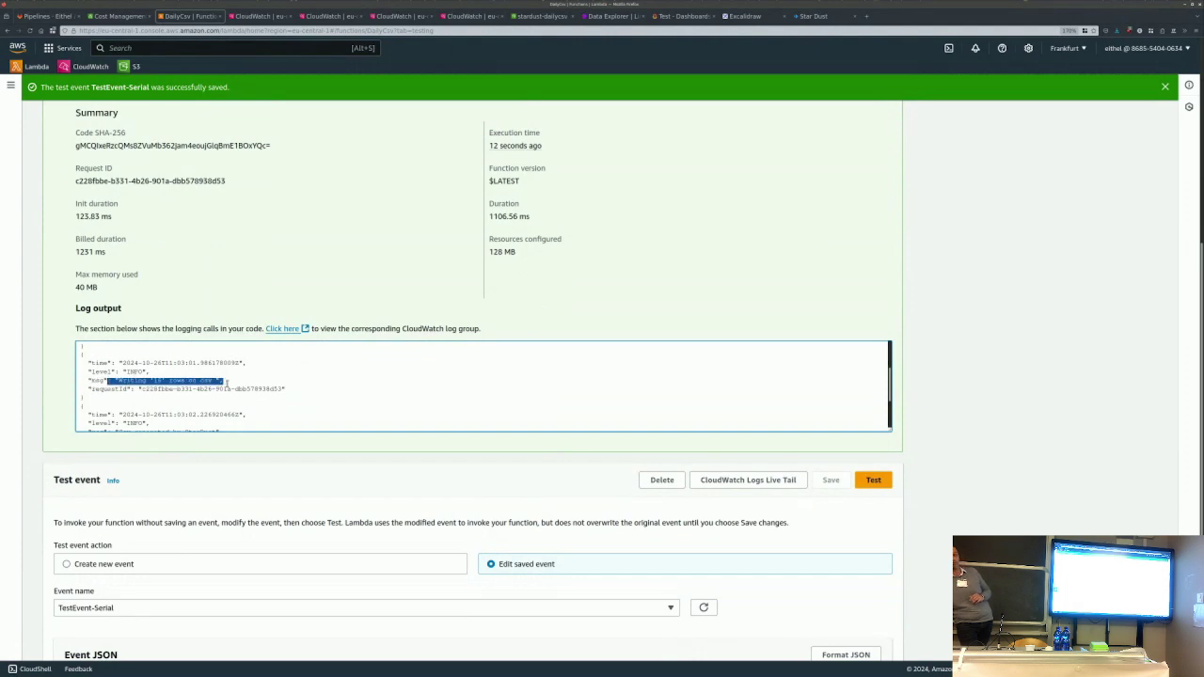
click(223, 280)
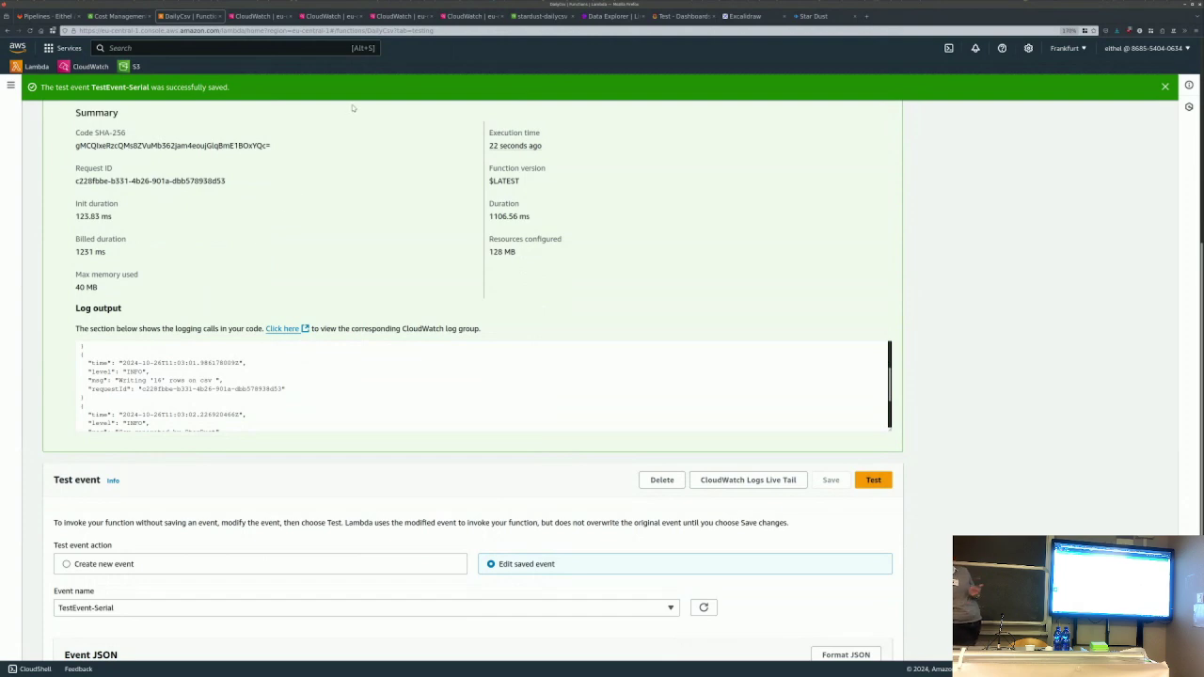
Refresh the object list in the 2024/ folder of the stardust-dailycsv S3 bucket
click(539, 15)
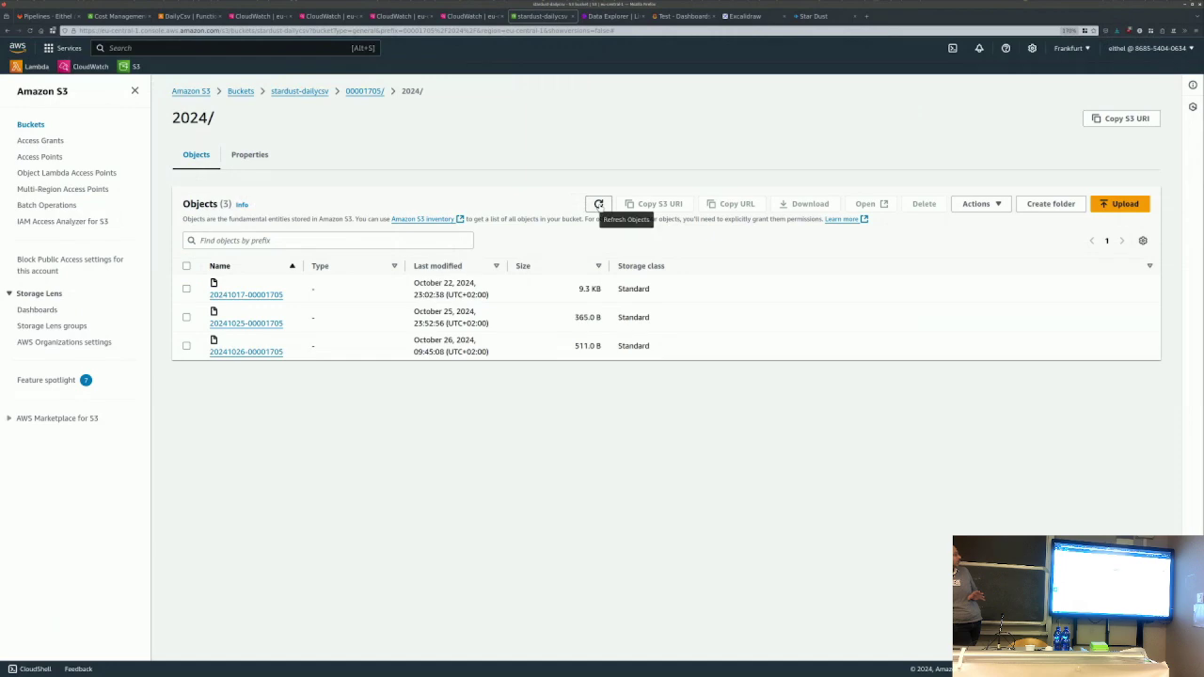
click(598, 203)
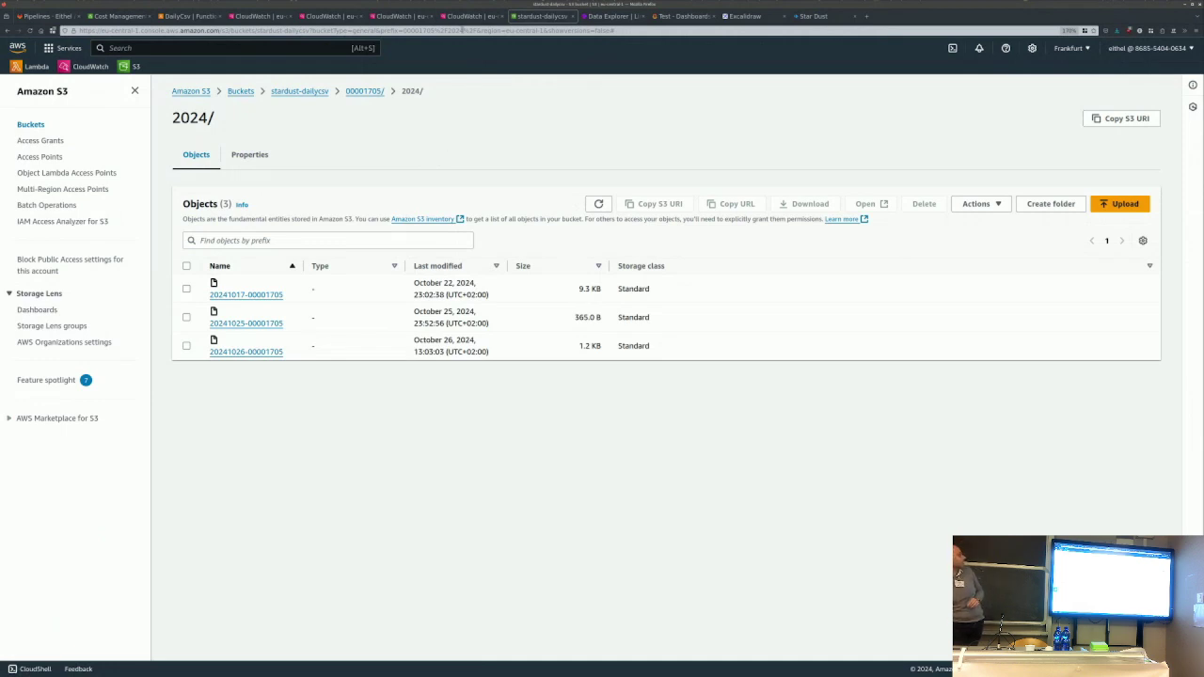
Open the UploadCsv log group's newest stream and examine the CSV upload and "Dummy FTP" file-writing events
click(463, 17)
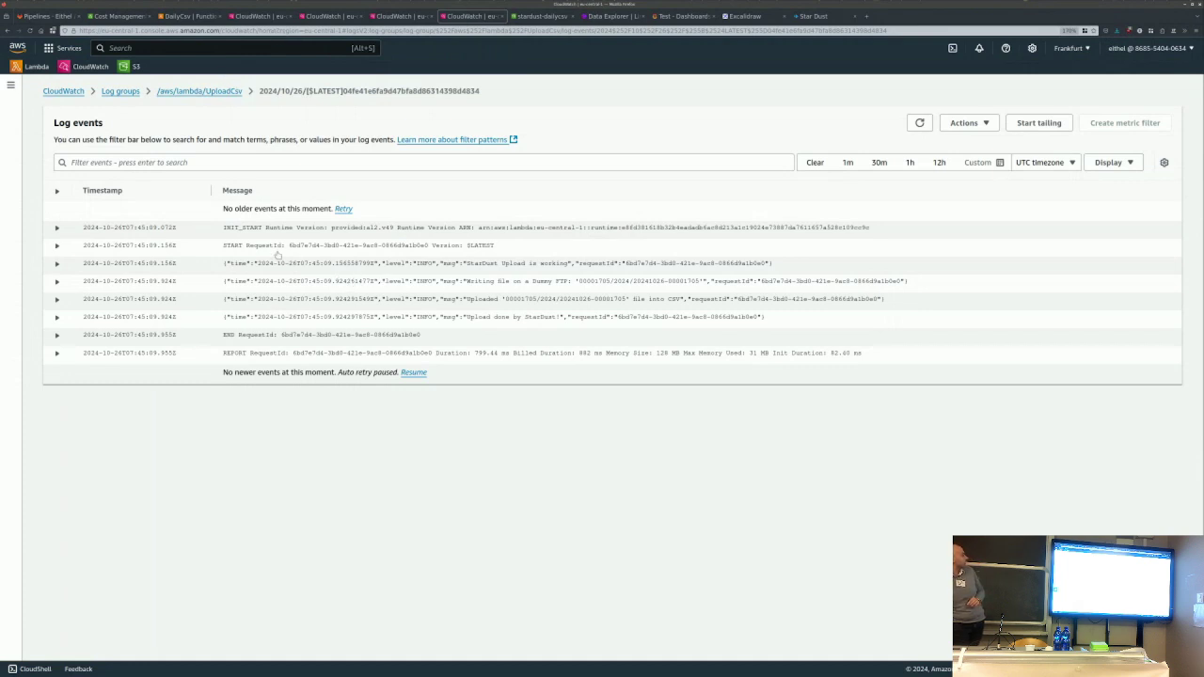
click(918, 125)
click(225, 93)
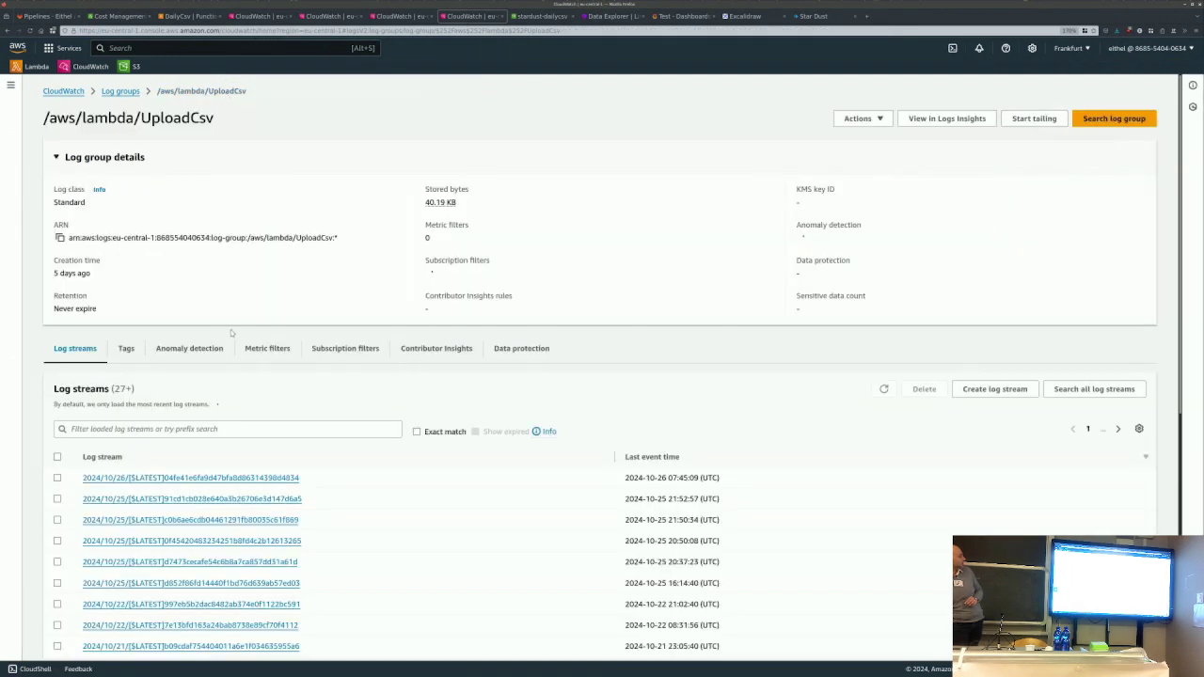
click(228, 462)
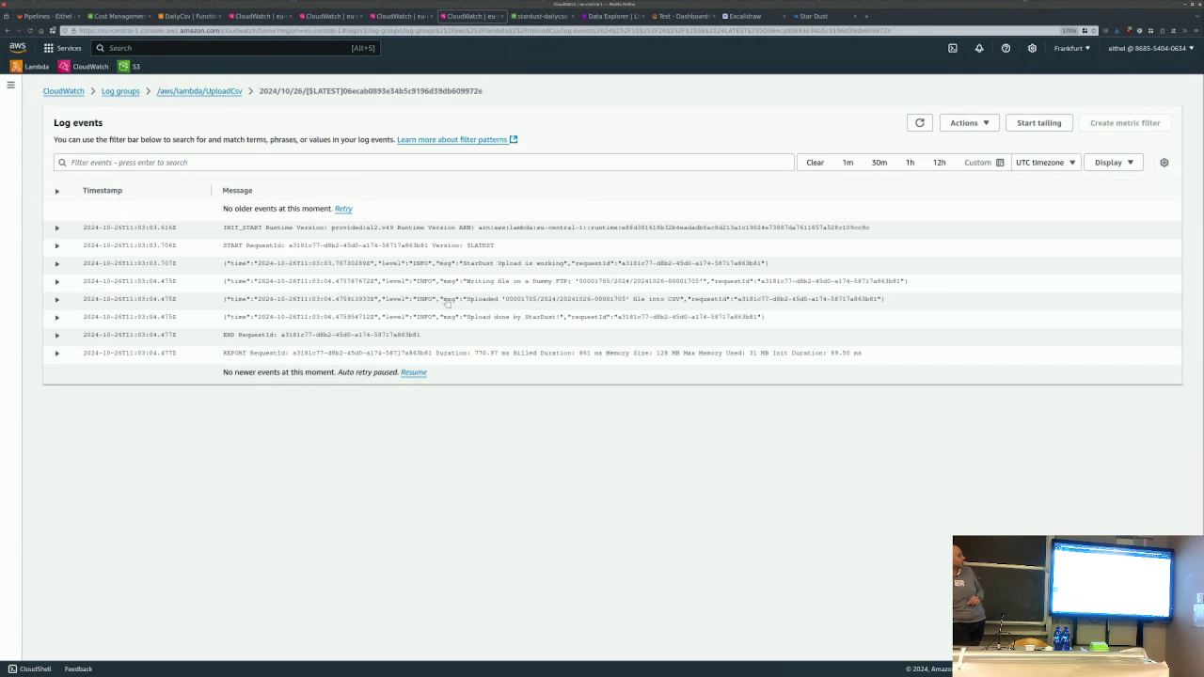
click(448, 303)
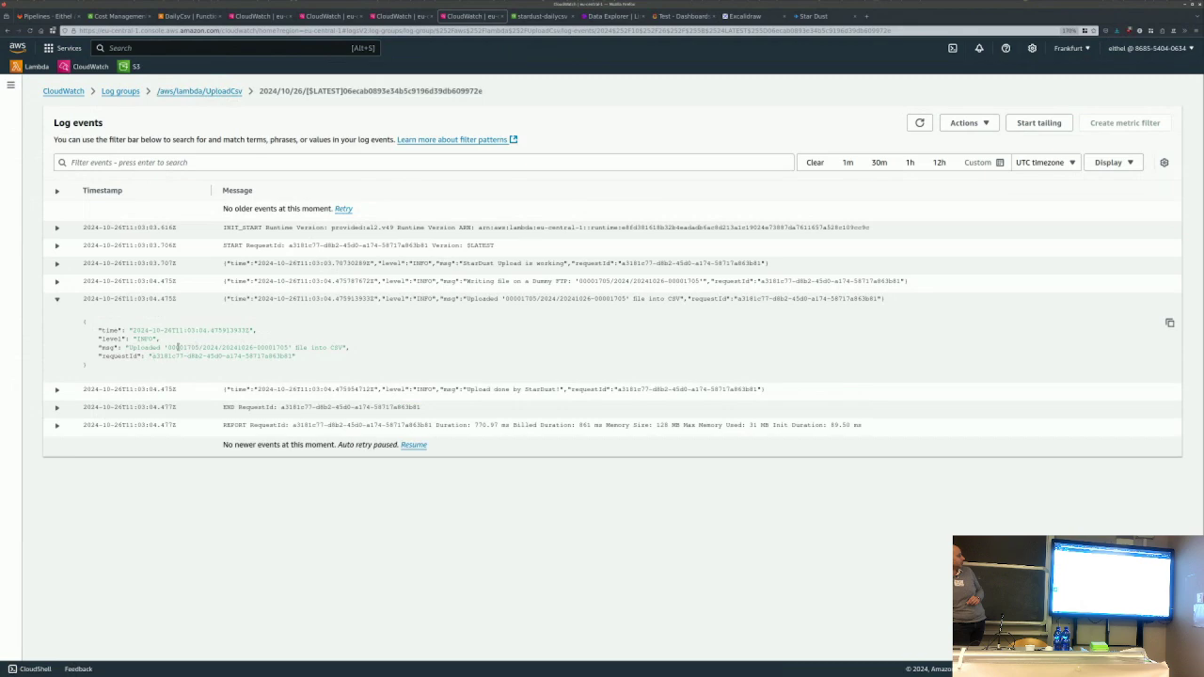
drag(185, 346, 277, 348)
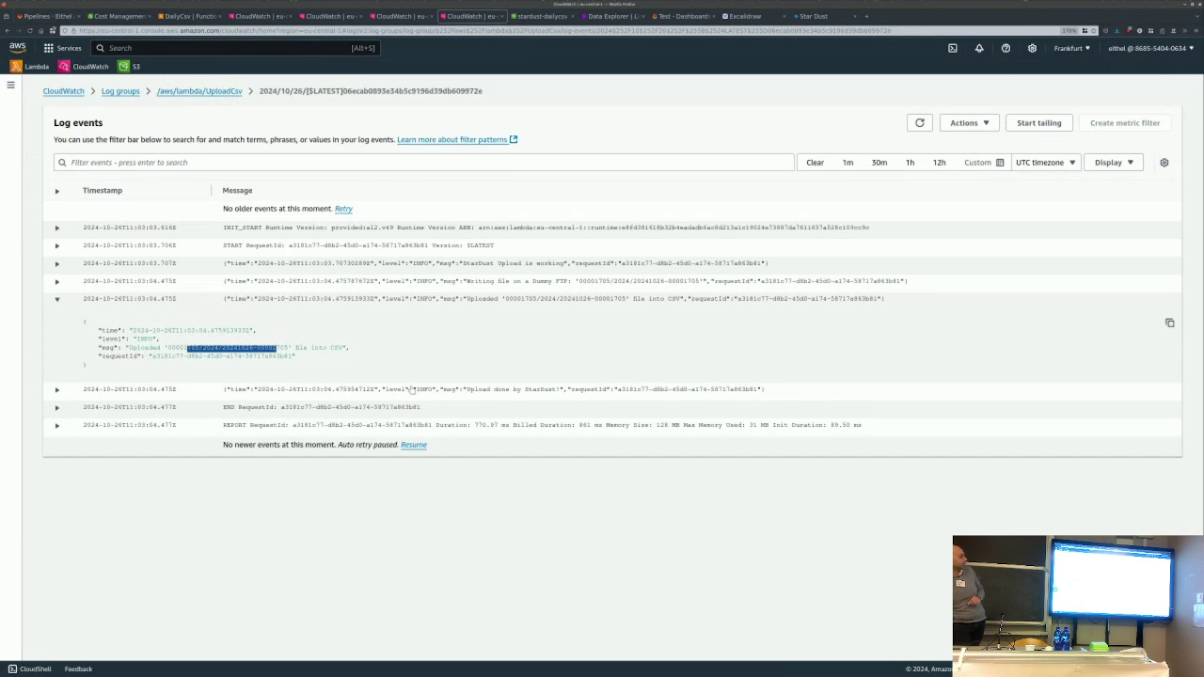
click(523, 284)
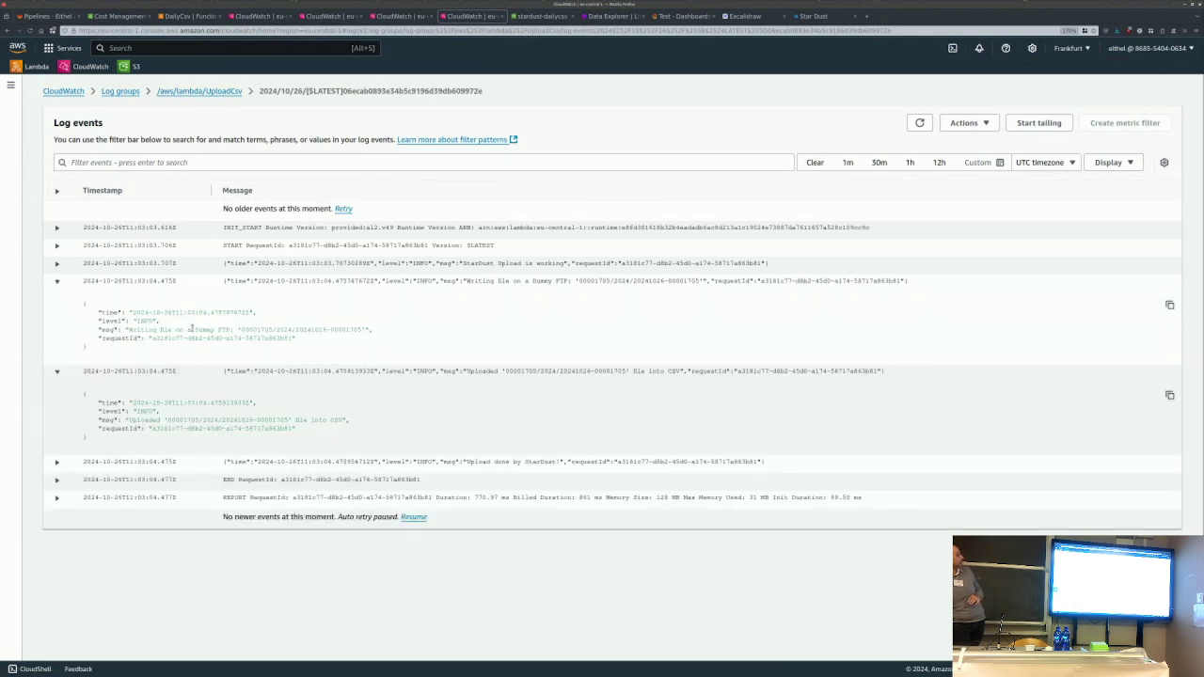
drag(190, 330, 237, 331)
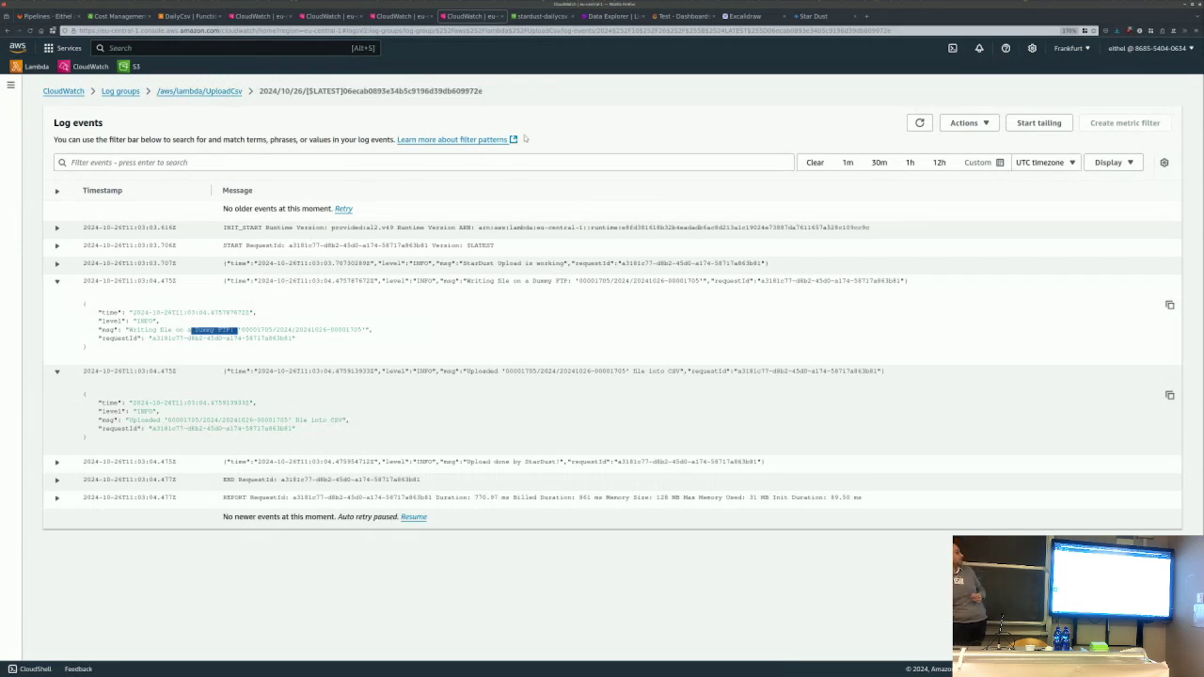
Bring up the InfluxDB Data Explorer at a larger page zoom and highlight the 24-hour interval in the MPSAS query
click(579, 17)
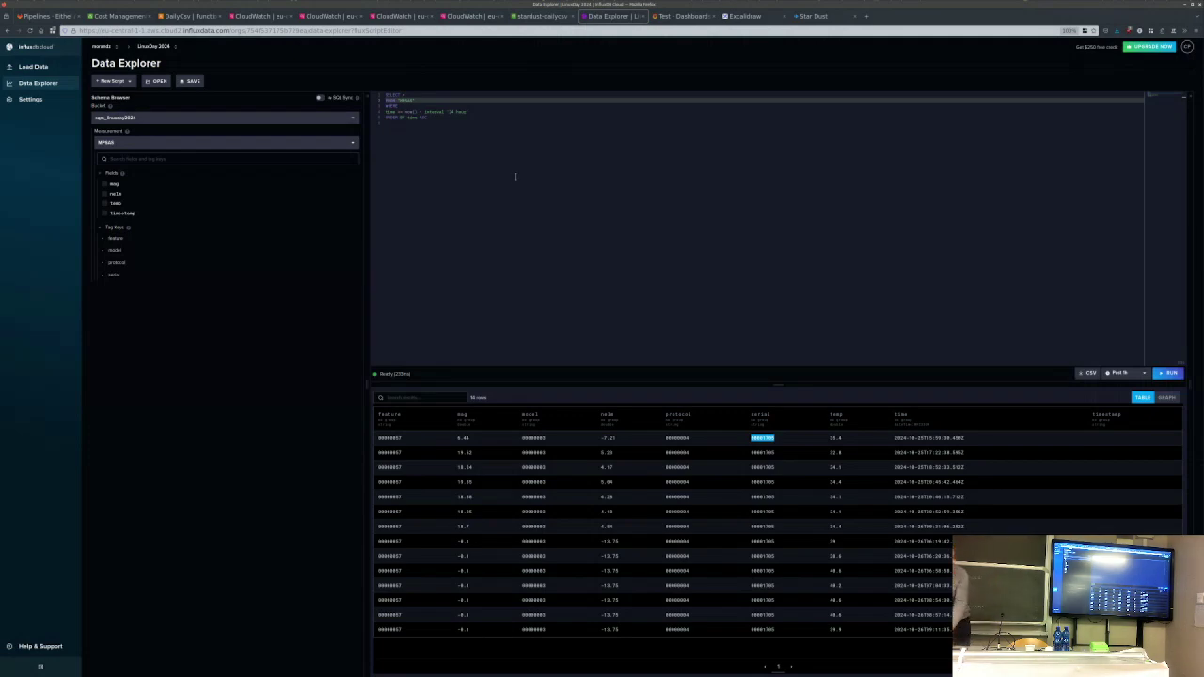
key(ctrl+plus)
key(ctrl+plus)
key(ctrl+plus)
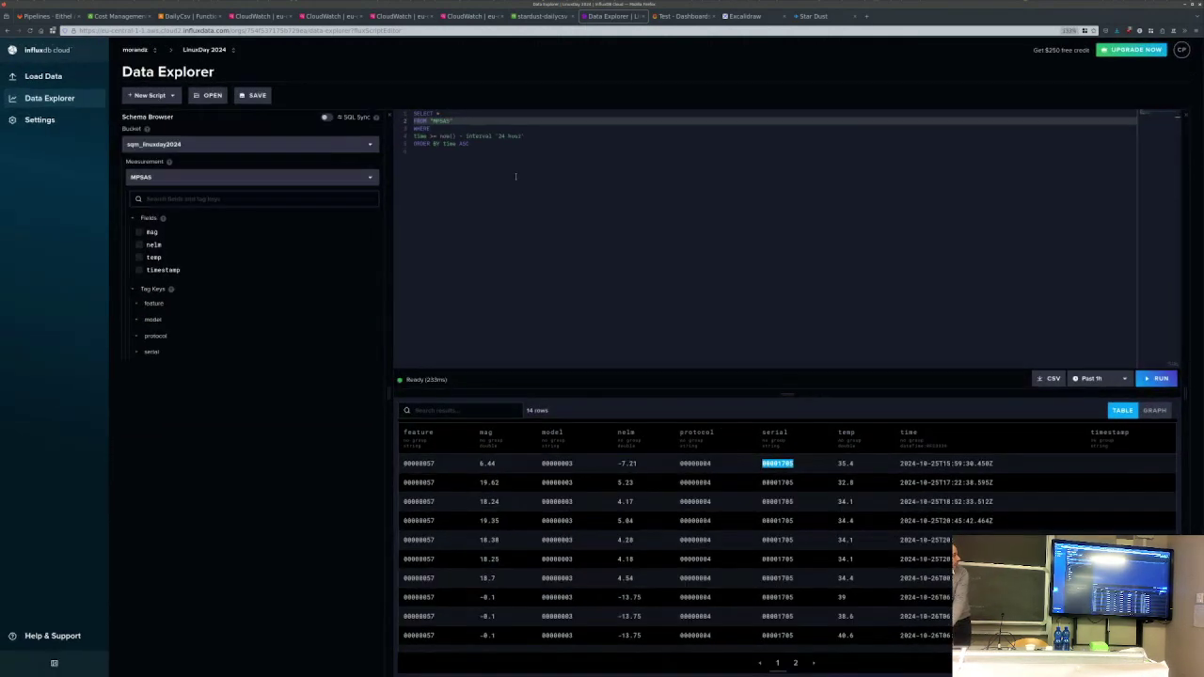
key(ctrl+plus)
key(ctrl+plus)
key(ctrl+plus)
key(ctrl+plus)
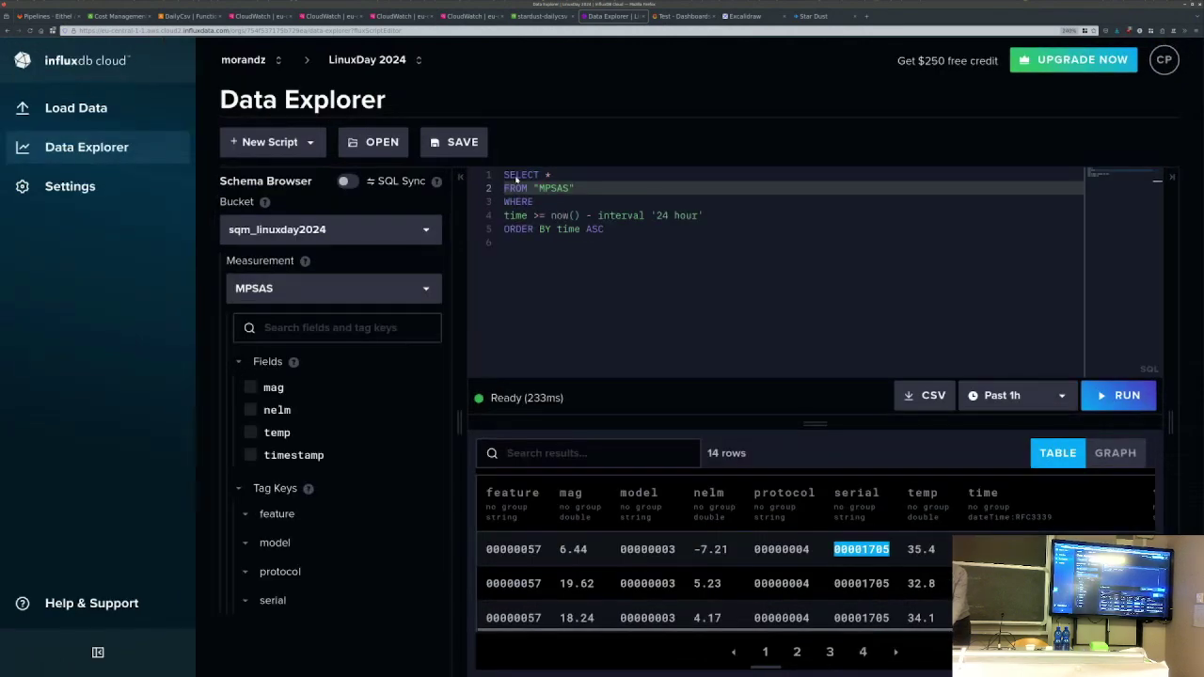
key(ctrl+minus)
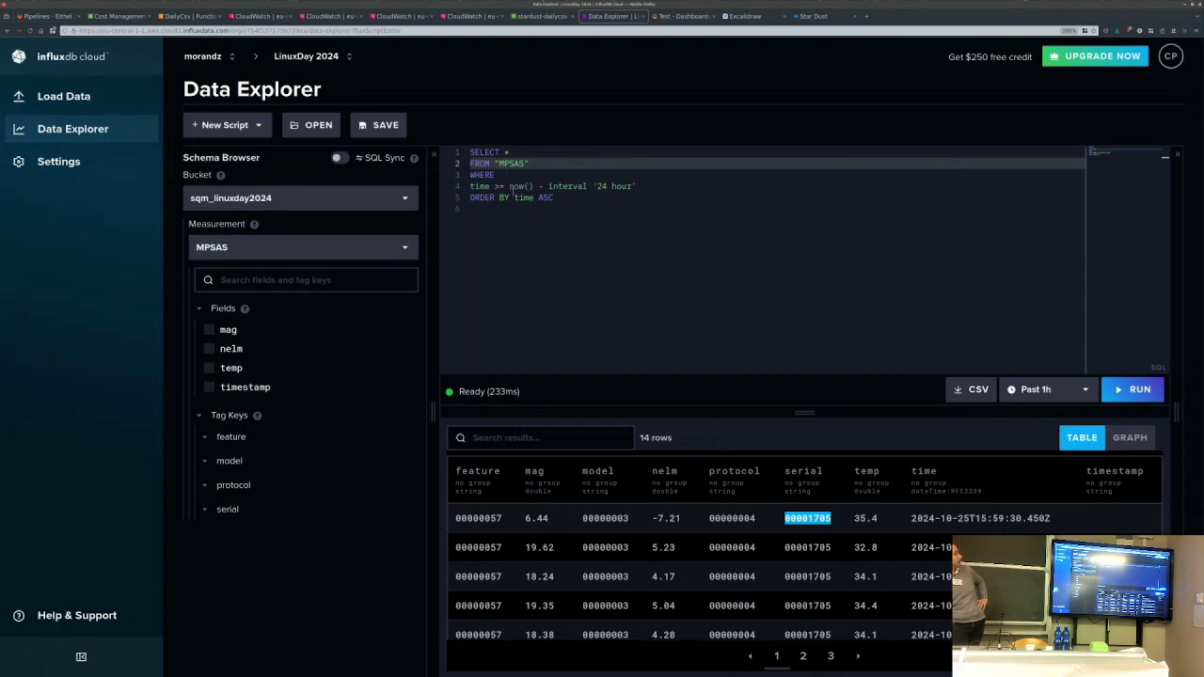
drag(547, 186, 636, 197)
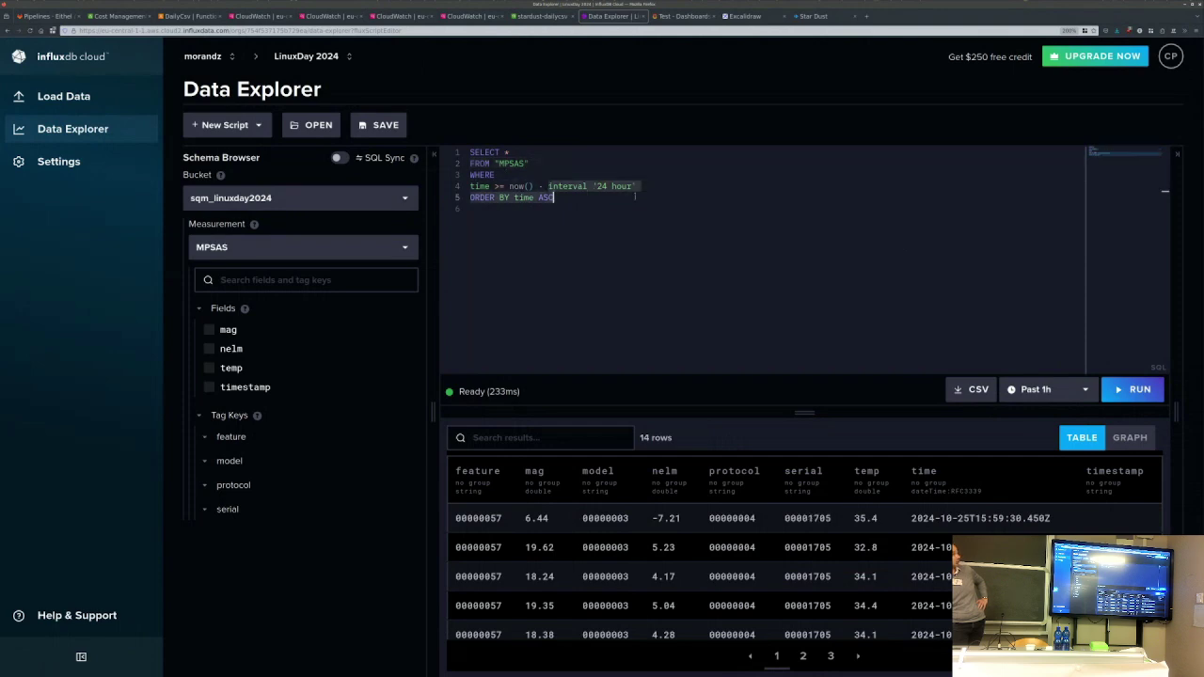
Rerun the MPSAS query and compare the newest reading on the last results page with the terminal's docker run output
click(635, 196)
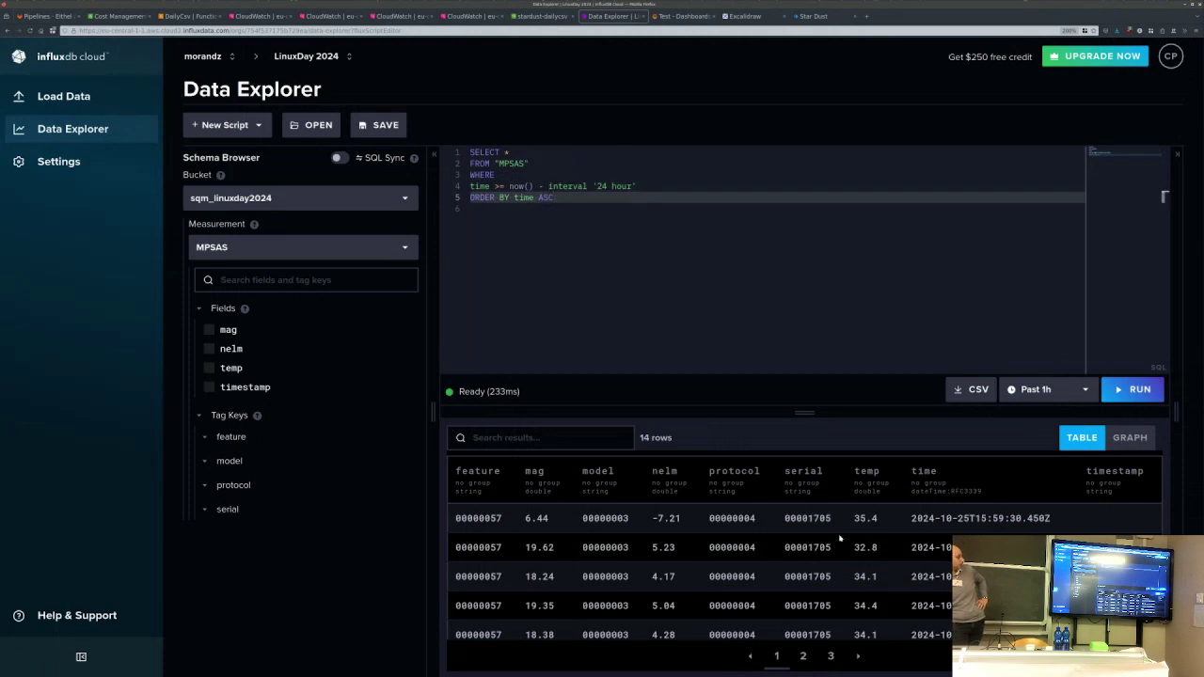
click(830, 656)
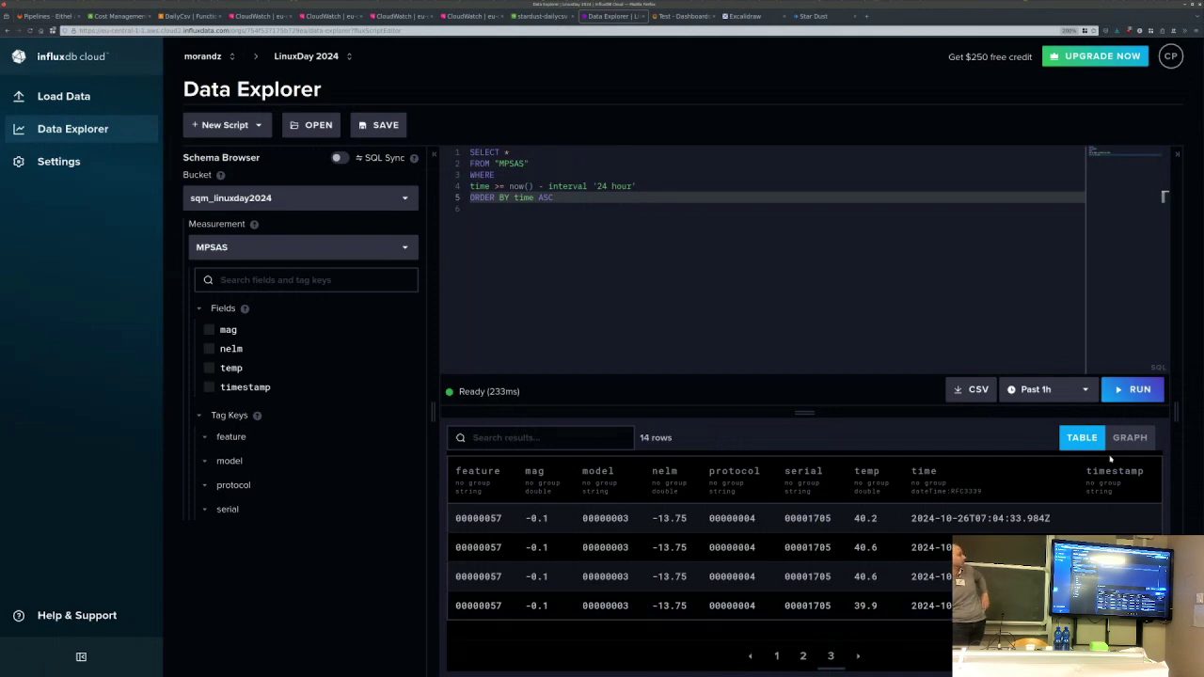
click(1129, 391)
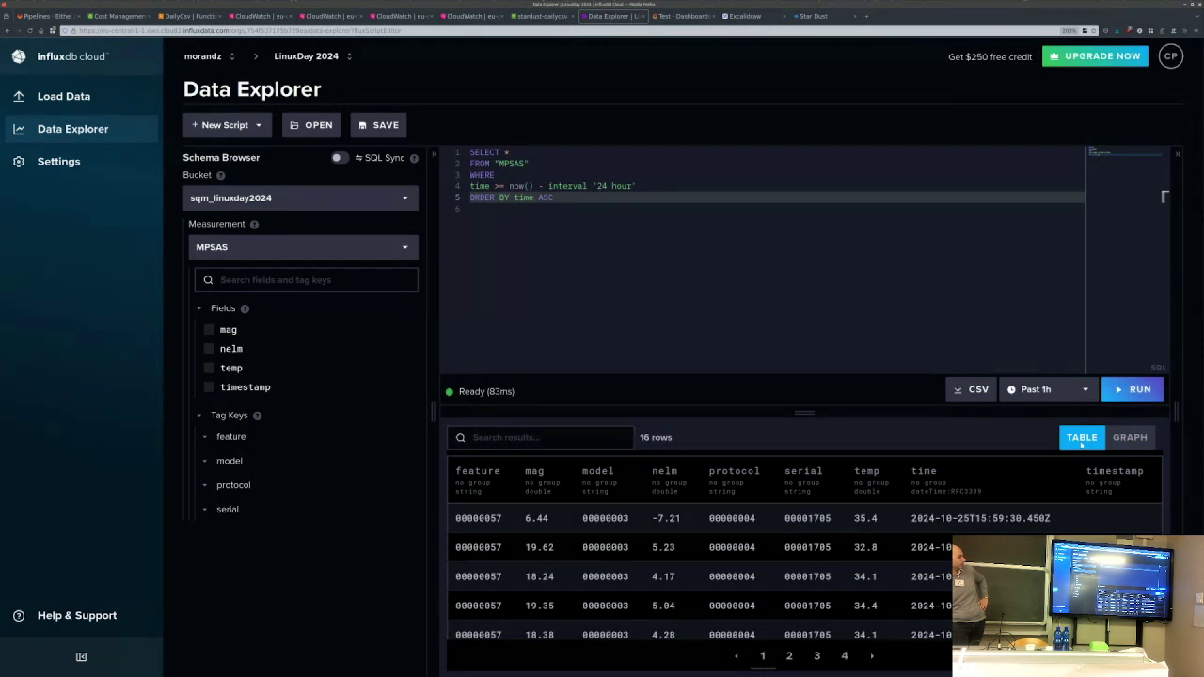
click(845, 657)
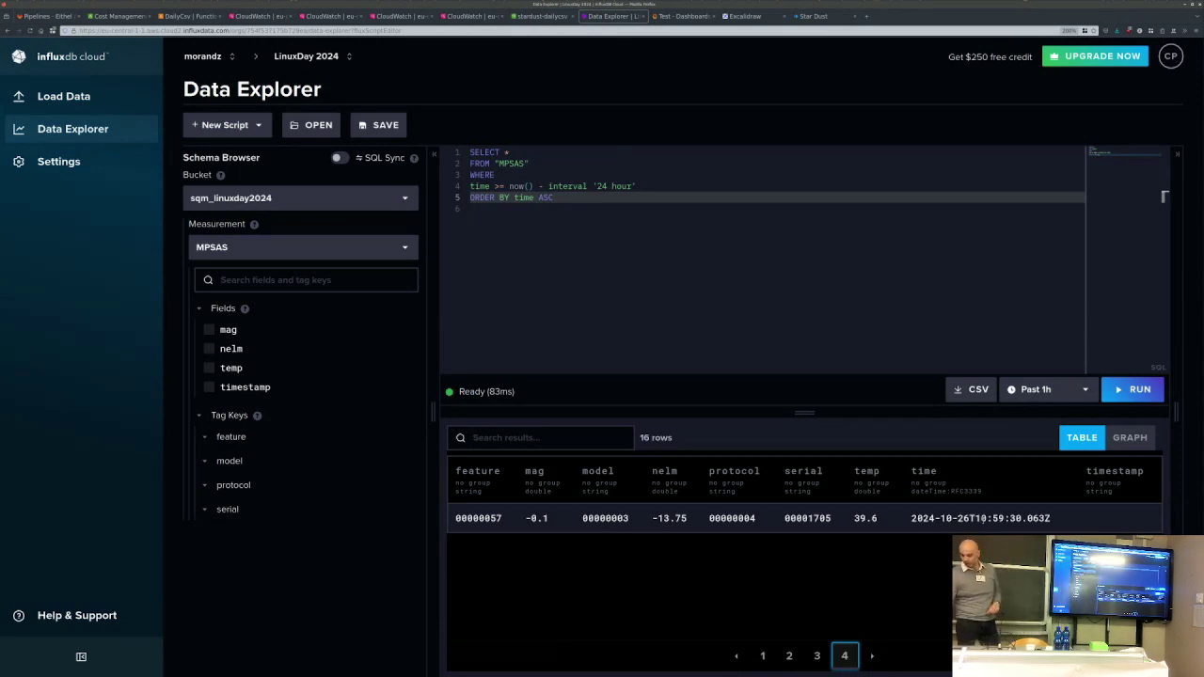
key(alt+Tab)
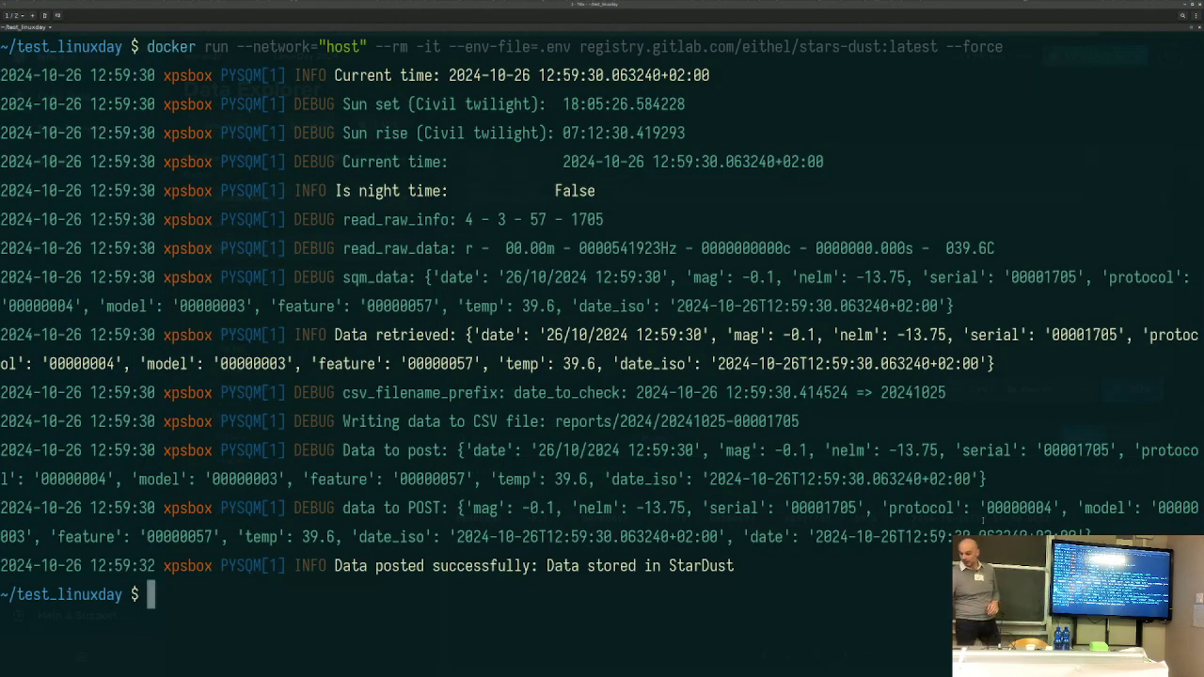
key(alt+Tab)
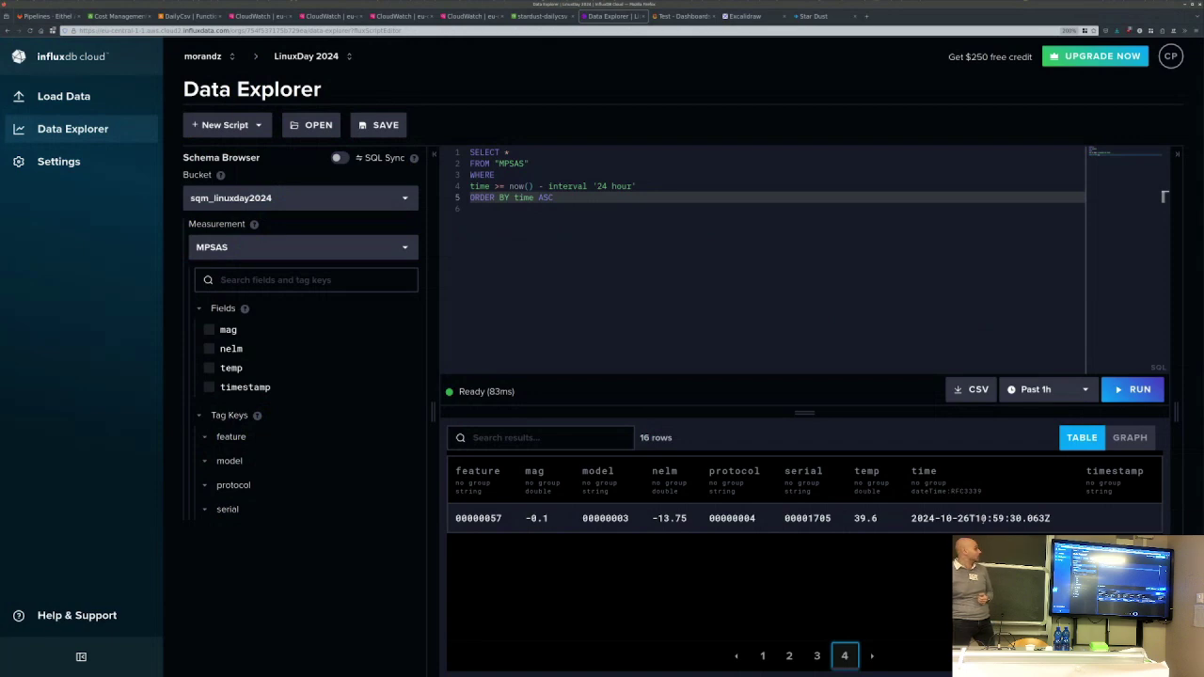
Switch to the Grafana Test dashboard, refresh it and inspect the newest mag point in the bottom "Panel Title" chart
key(ctrl+Tab)
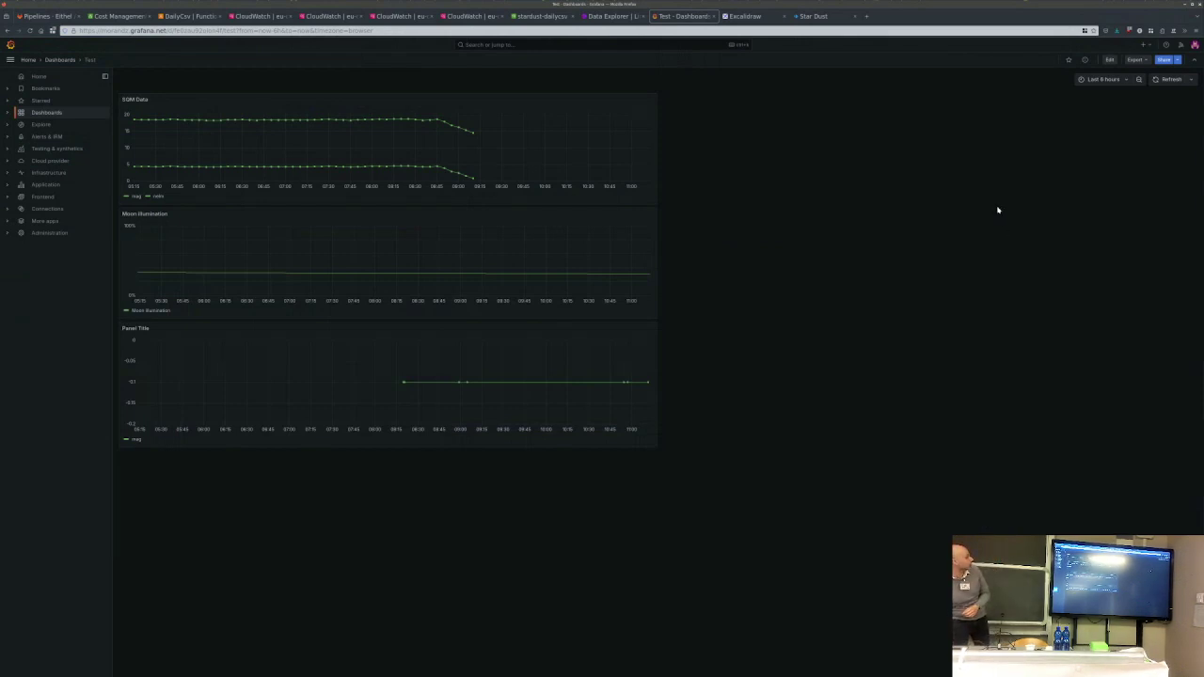
click(1095, 81)
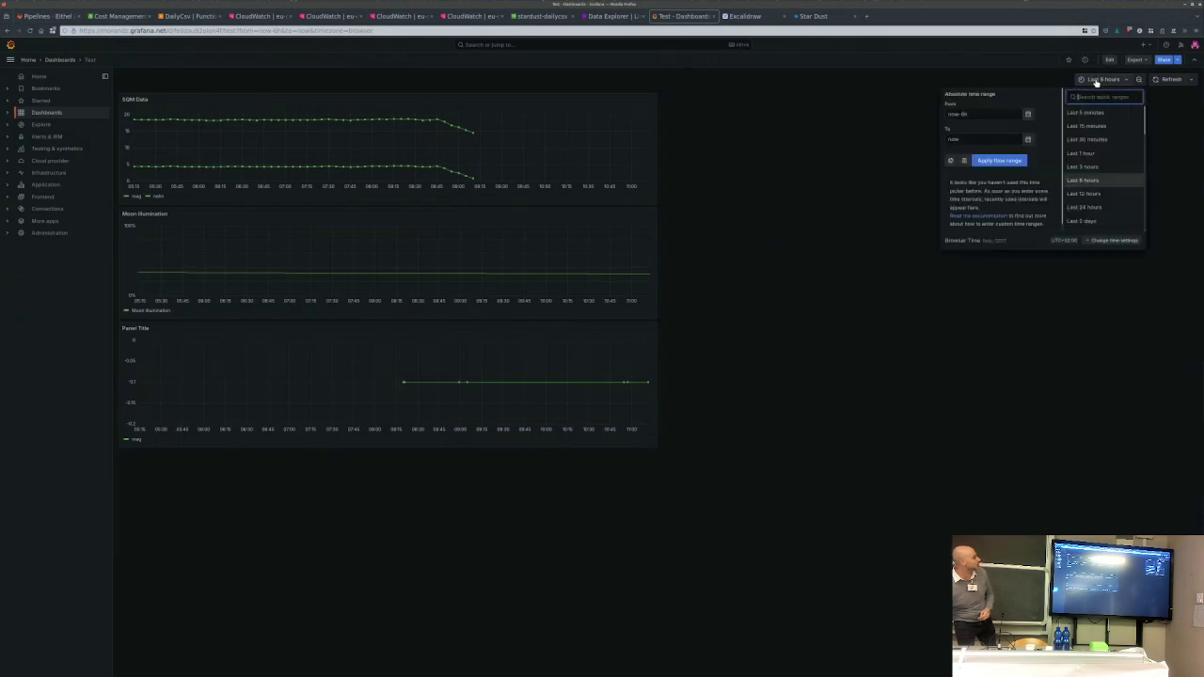
click(1169, 119)
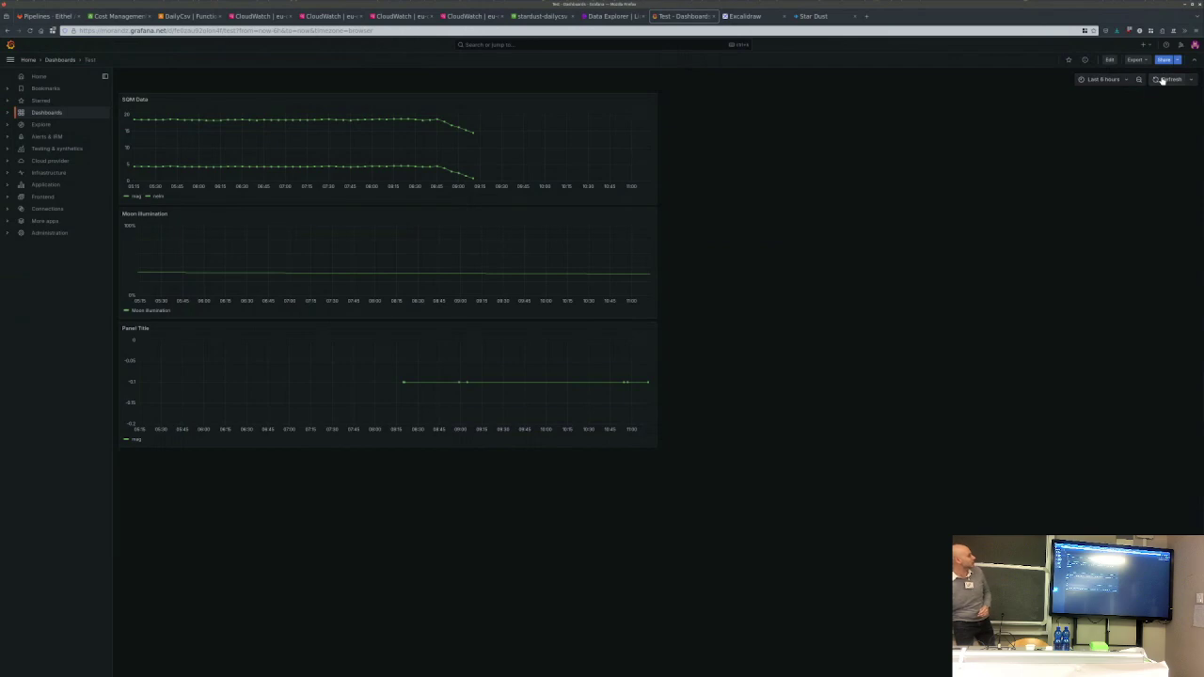
click(1163, 81)
mouse_move(636, 375)
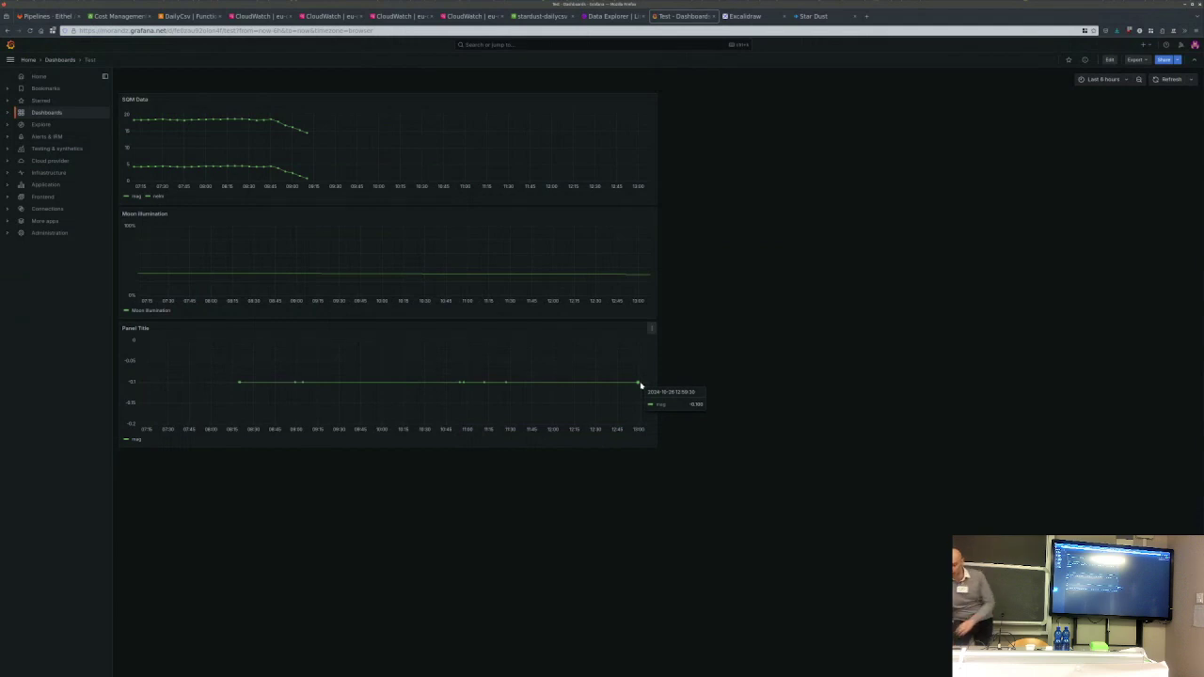
key(ctrl+plus)
key(ctrl+plus)
key(ctrl+plus)
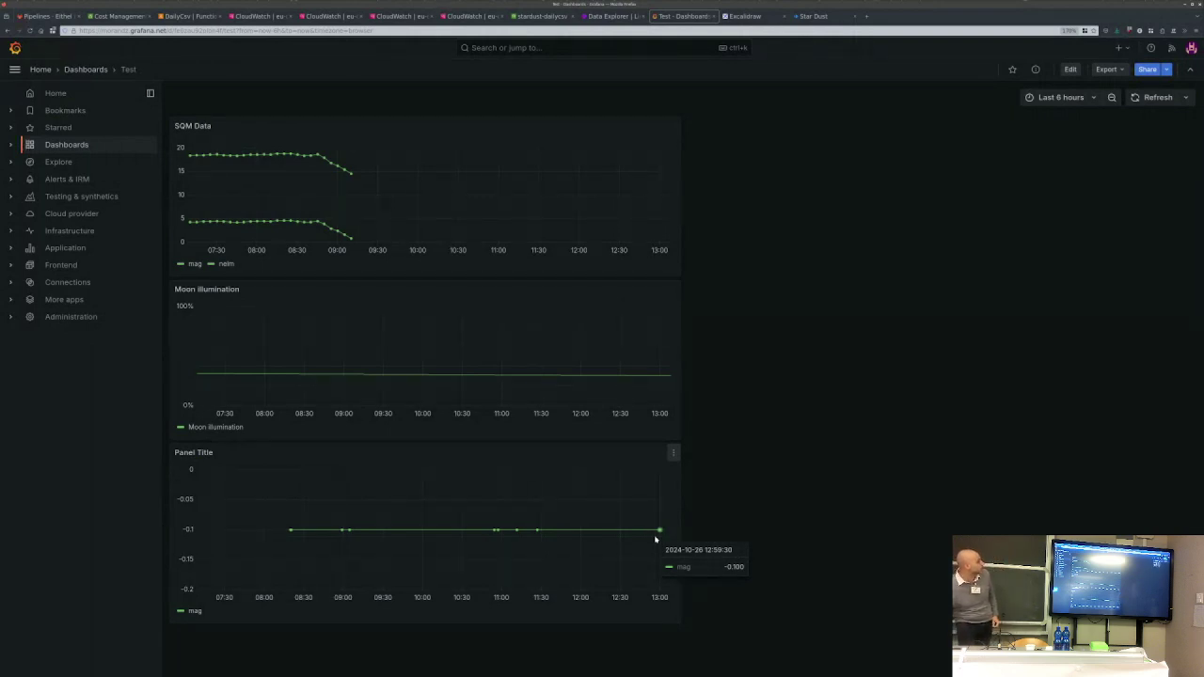
Open the dashboard's time range picker and look through the quick ranges up to the longer periods
click(1081, 100)
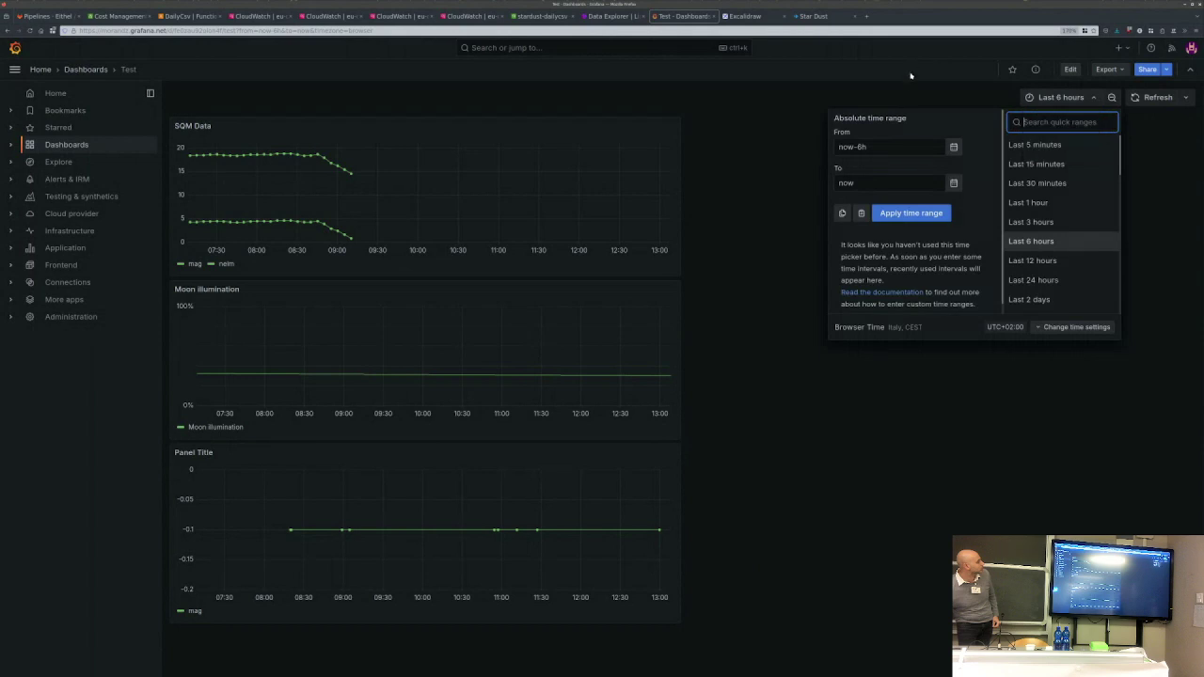
click(910, 100)
click(1053, 97)
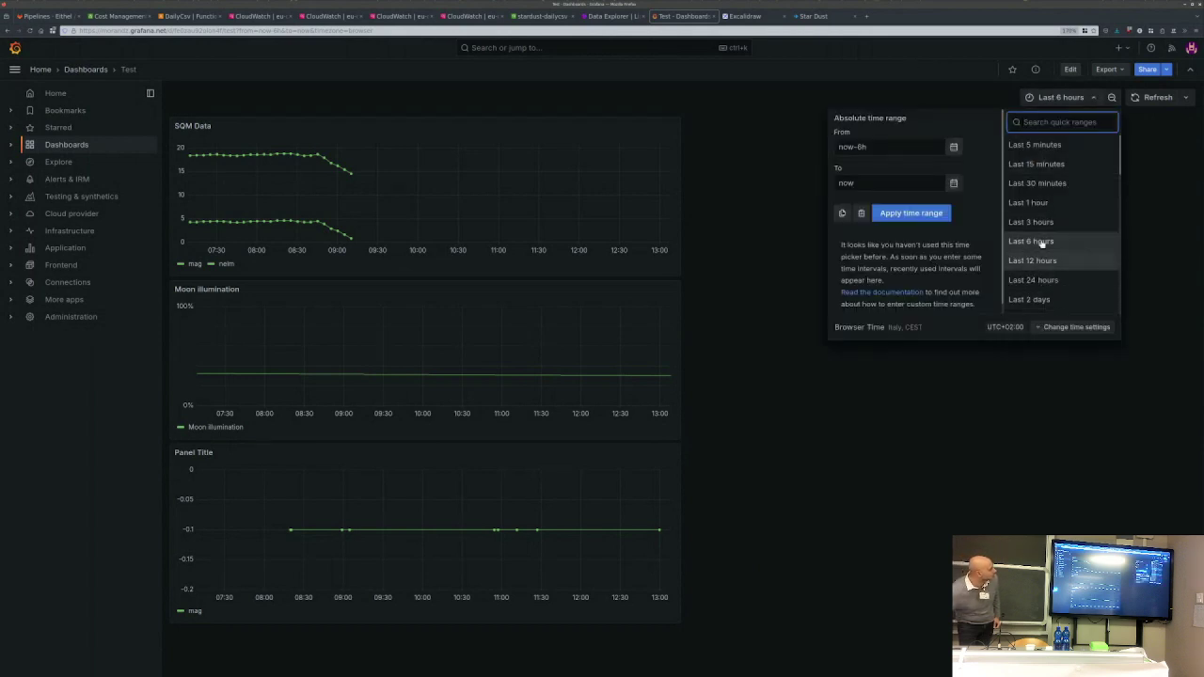
scroll(1054, 246, down, 2)
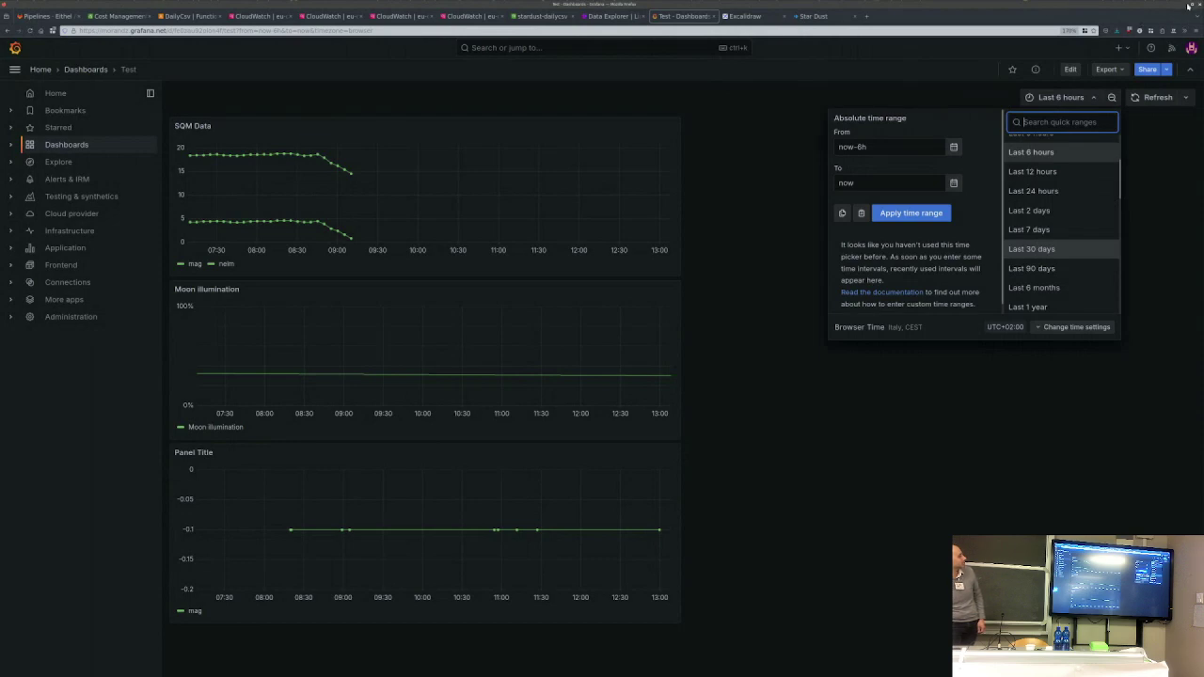
key(alt+Tab)
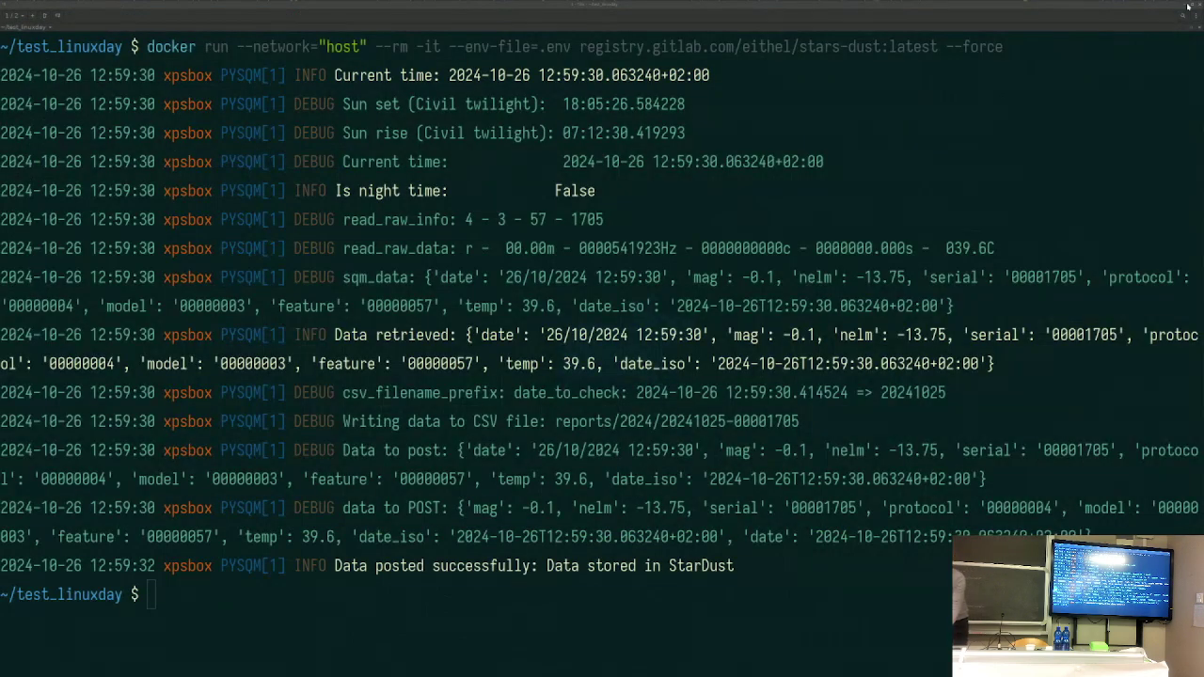
key(alt+Tab)
key(alt+Tab)
key(alt+Tab)
key(alt+Tab)
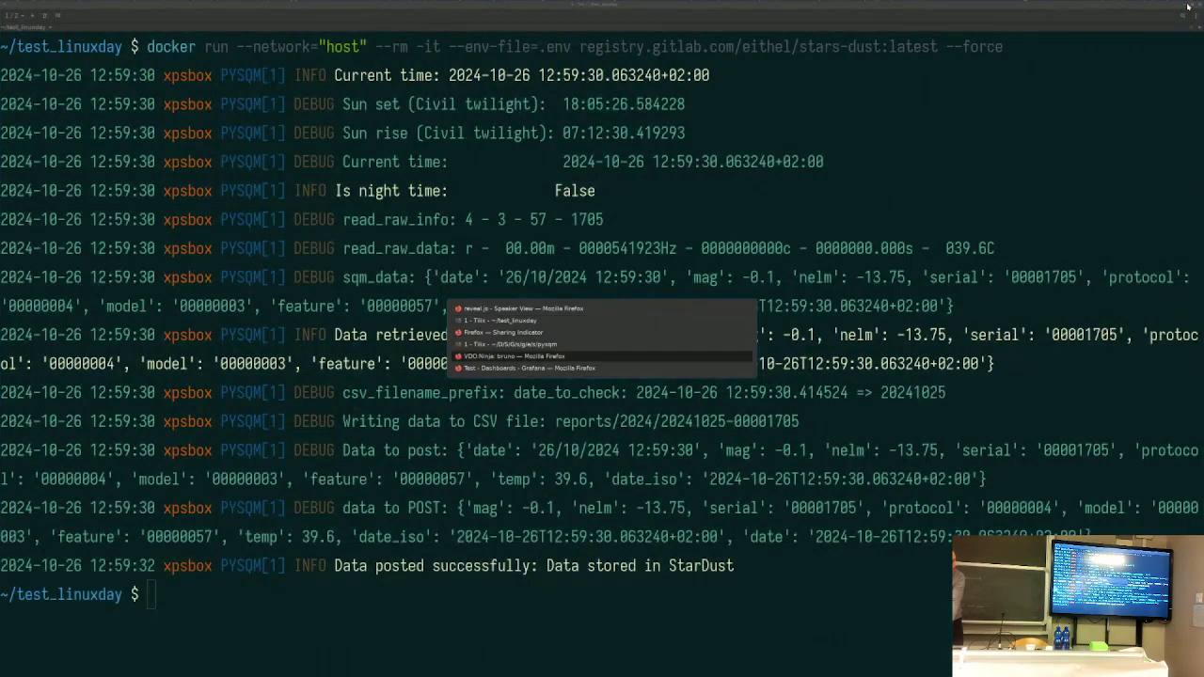
key(alt+Tab)
key(alt+Tab)
key(alt+Tab)
key(alt+Tab)
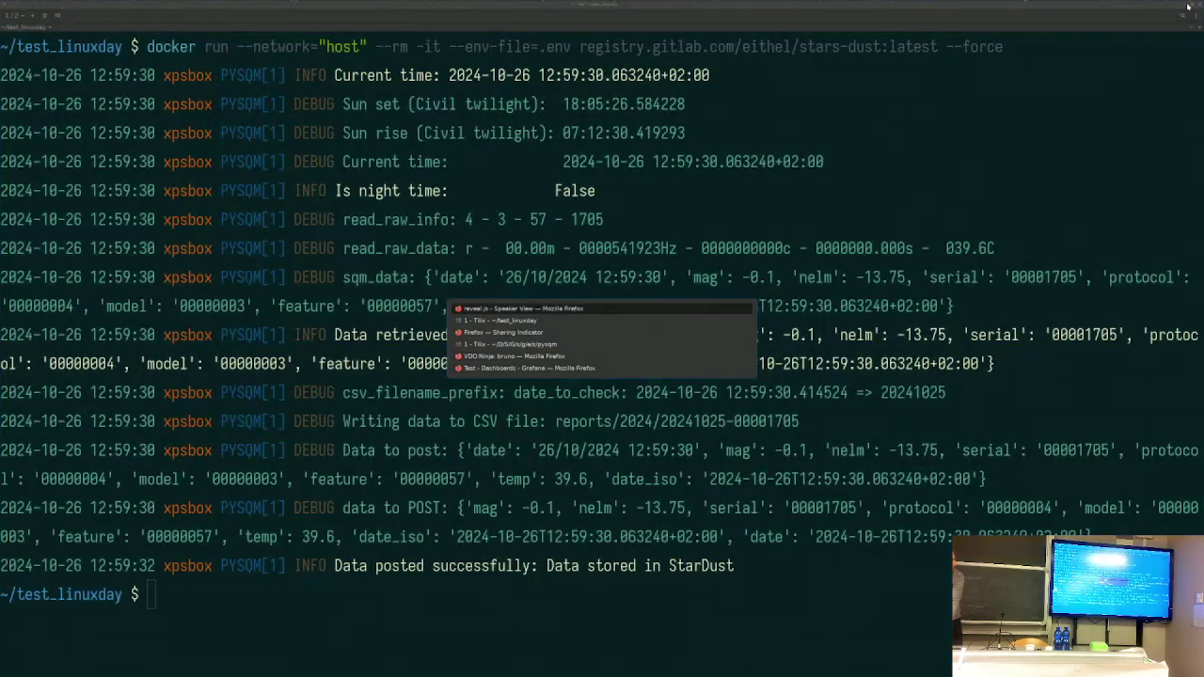
key(alt+Tab)
key(alt+Tab)
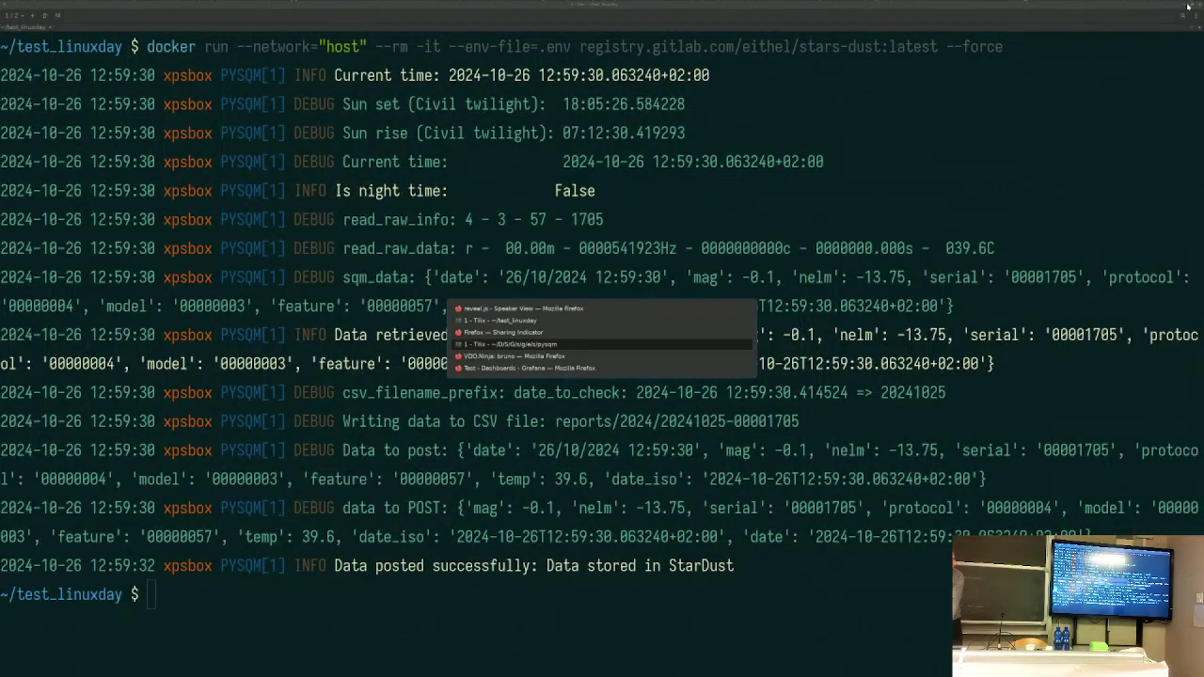
key(alt+Tab)
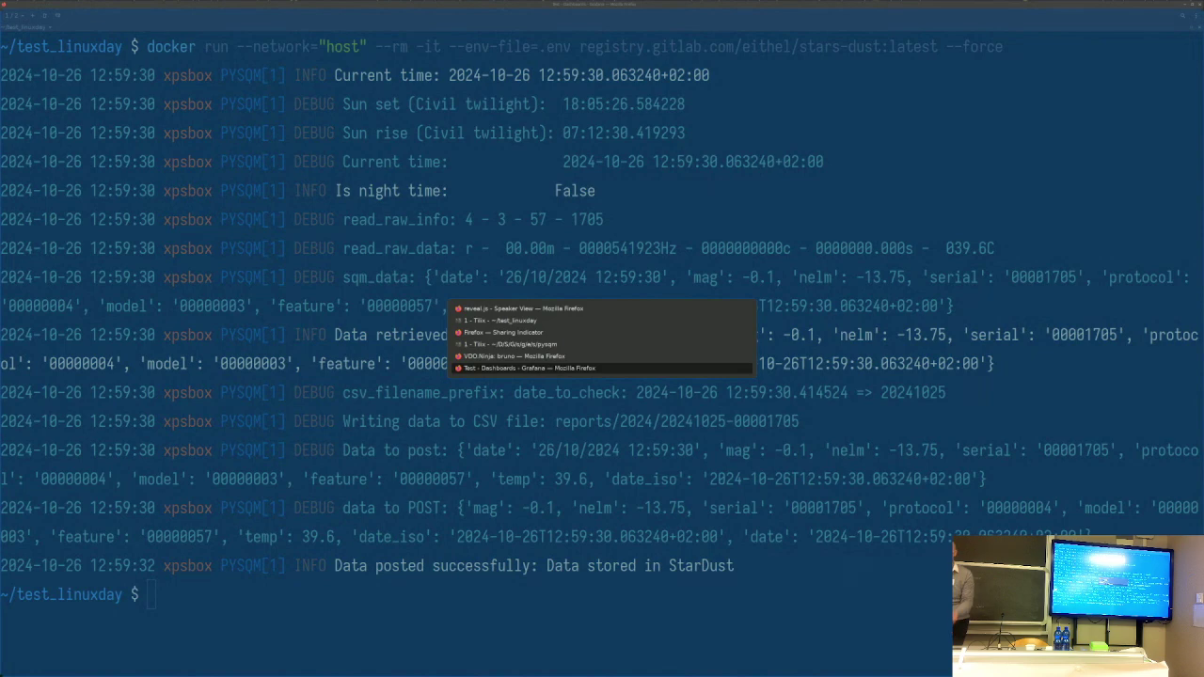
key(alt+Tab)
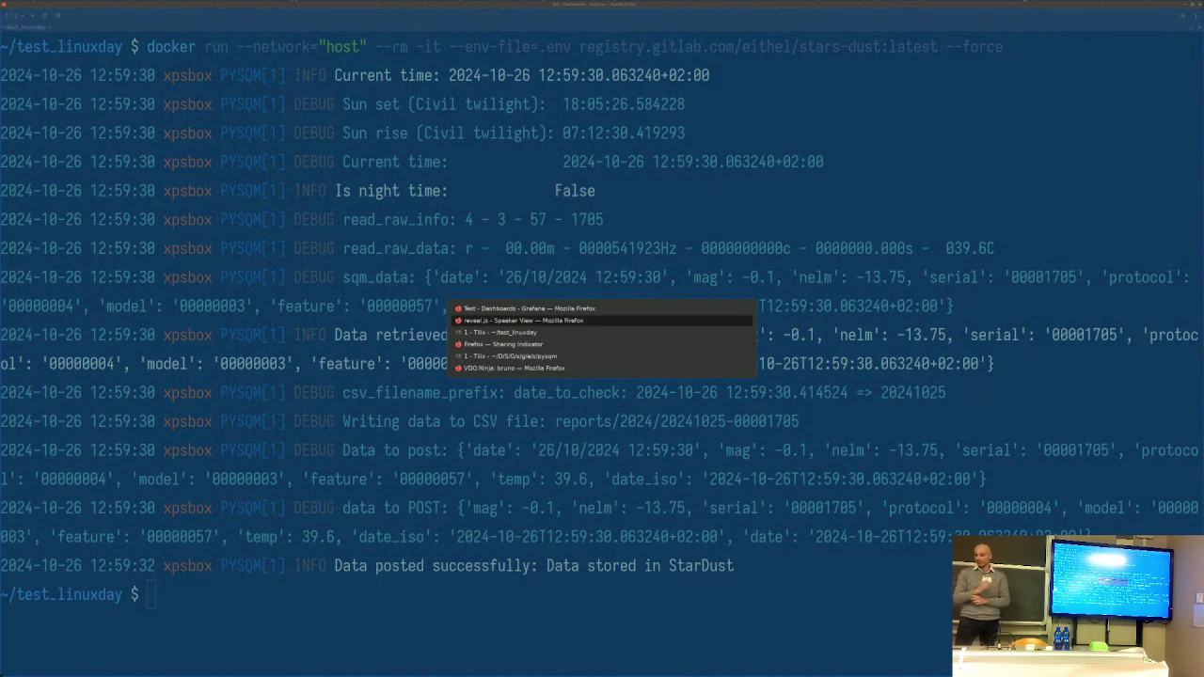
key(alt+shift+Tab)
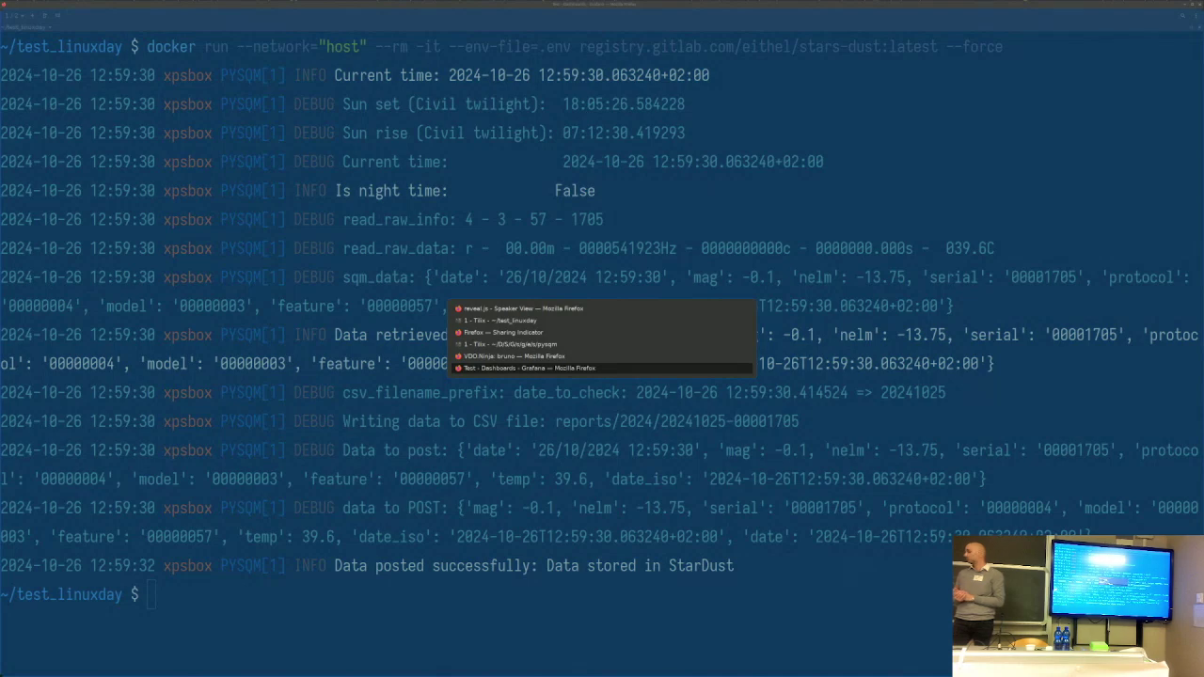
key(alt+Tab)
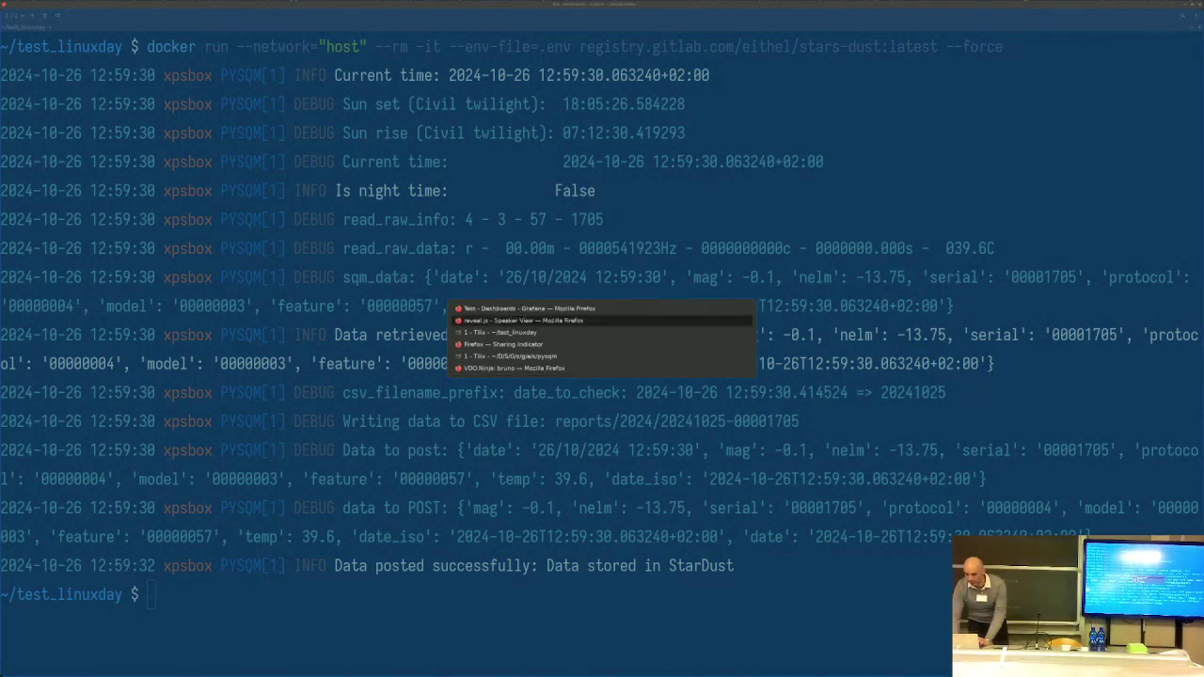
key(alt+Tab)
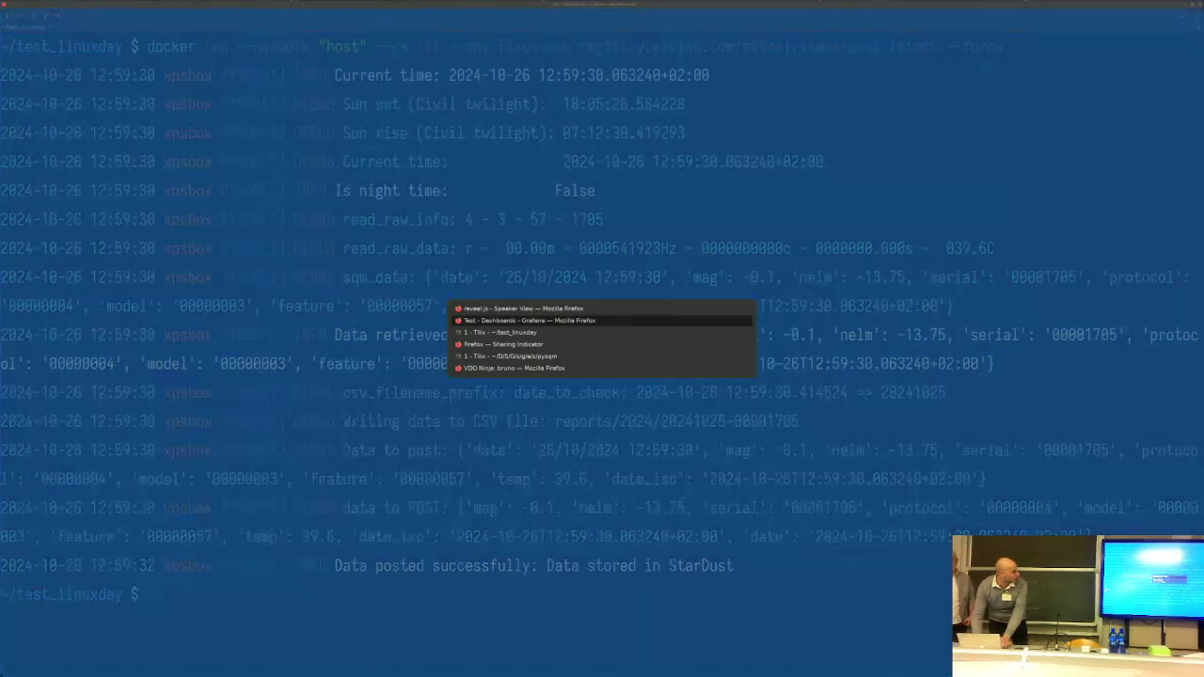